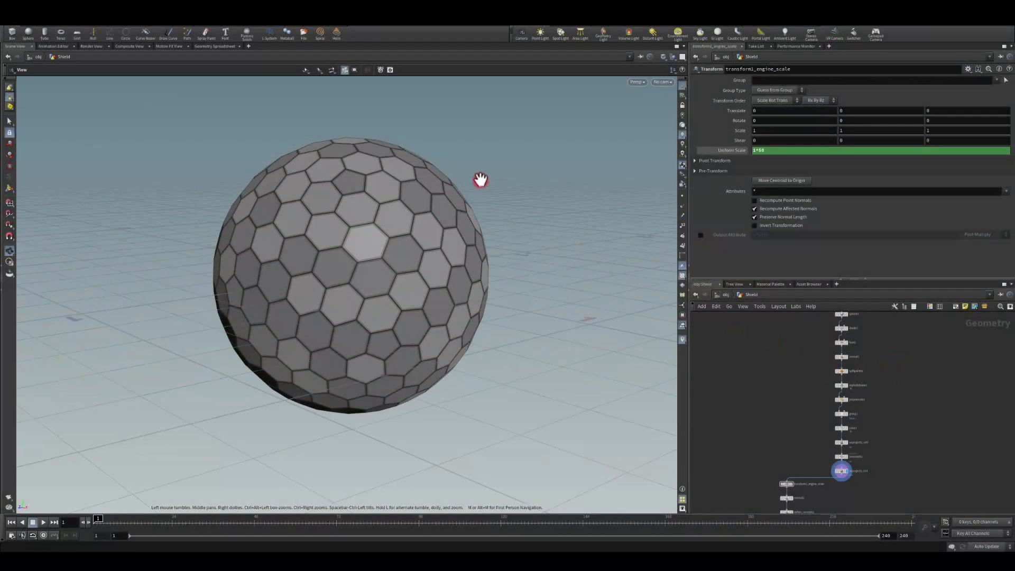
Go up to the object level and hide the Shield object.
middle_drag(807, 348, 833, 345)
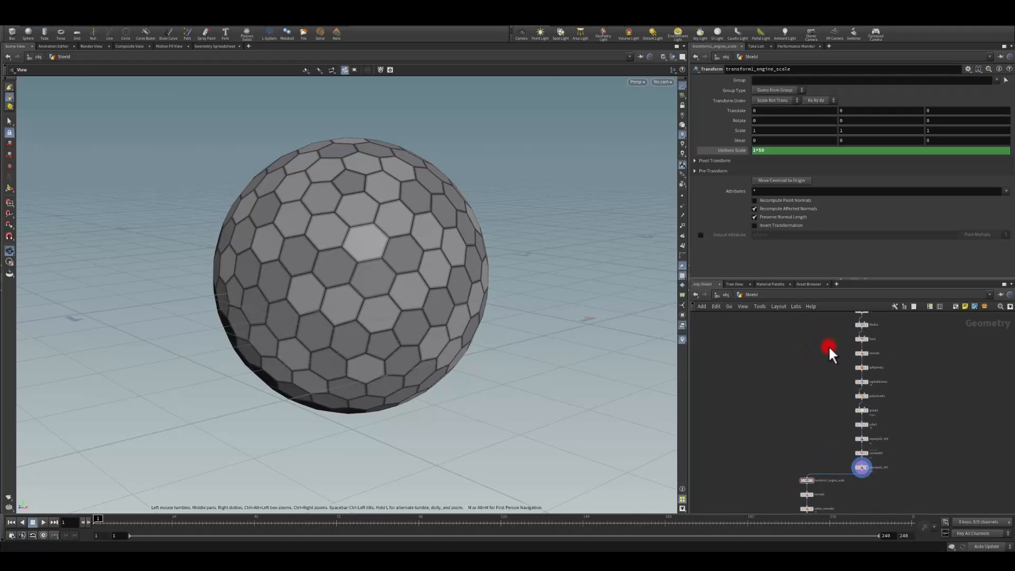
key(u)
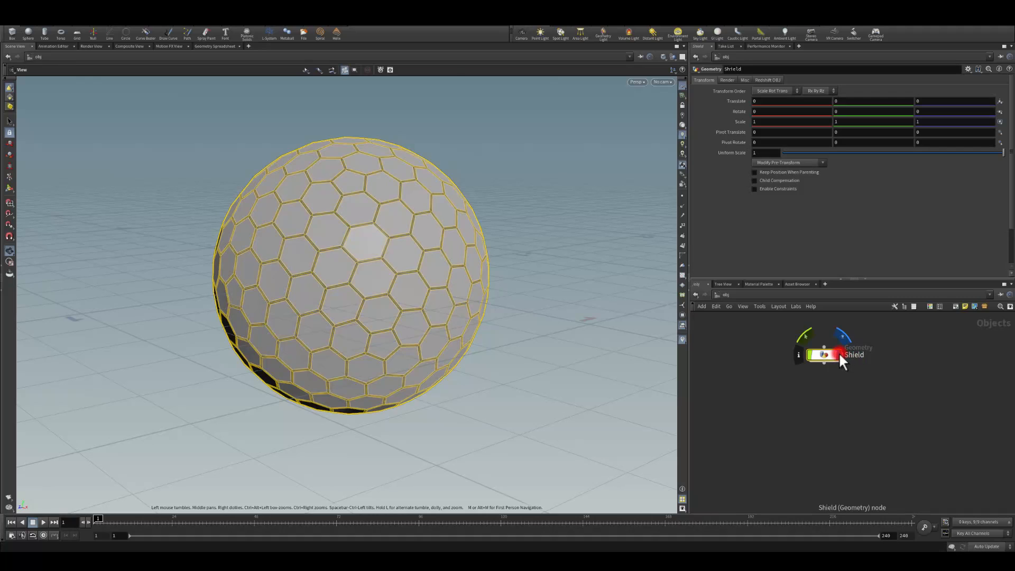
click(838, 352)
Create a new Geometry object below Shield and name it Shield_YT.
key(Tab)
text(geo)
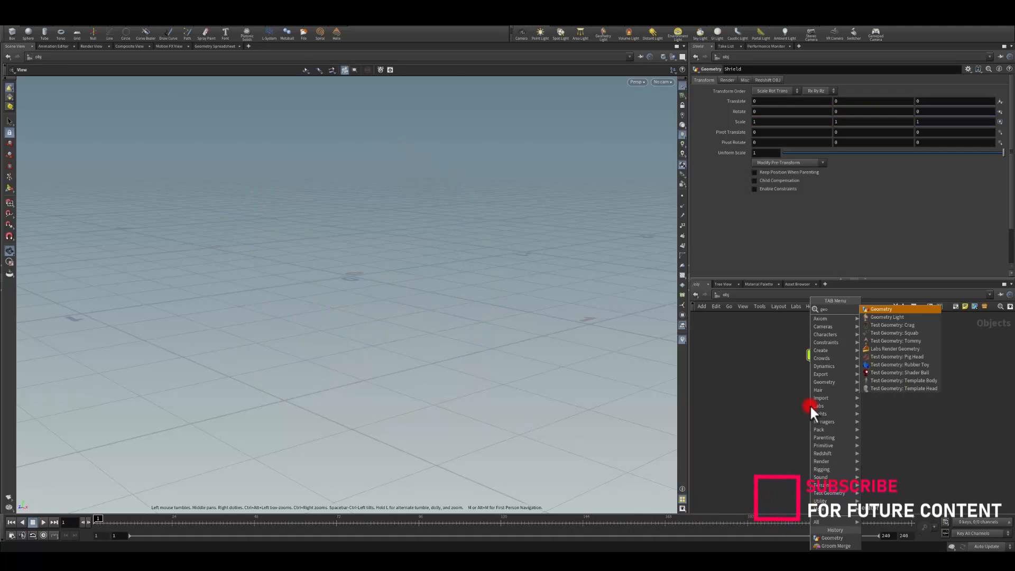
key(Return)
click(810, 406)
double_click(835, 406)
text(Shield_)
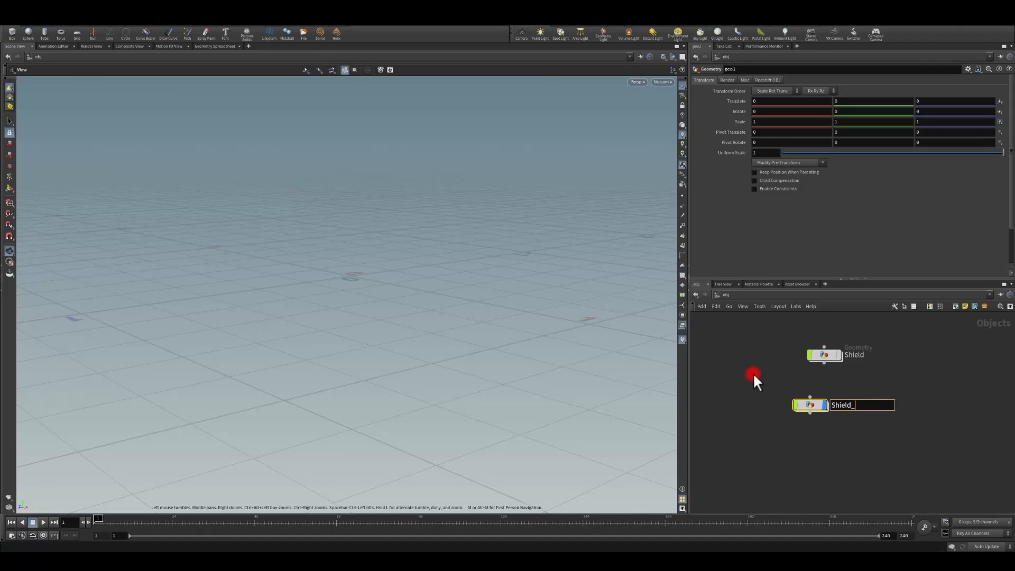
text(YT)
key(Return)
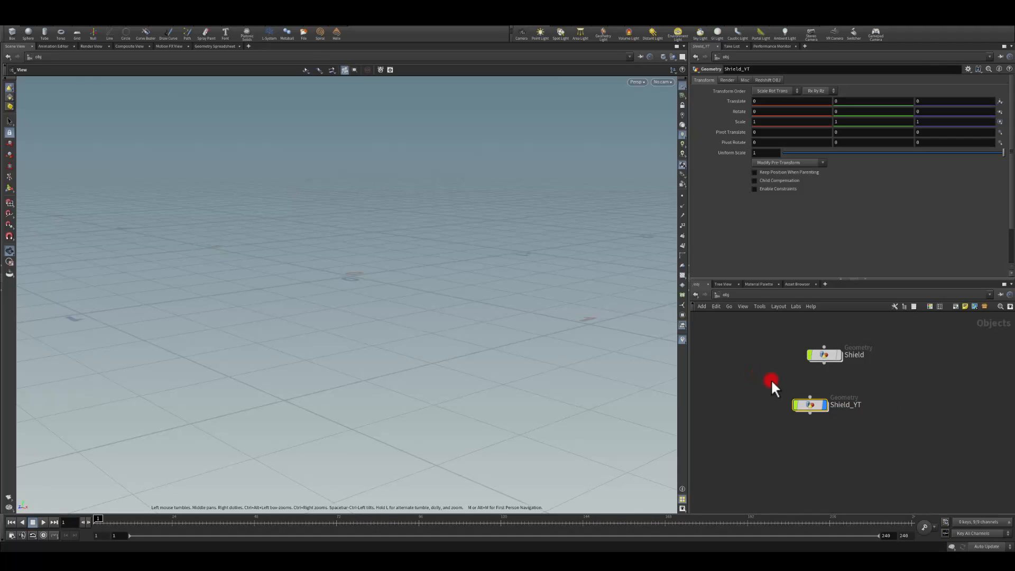
Add a Sphere node inside the Shield_YT object.
double_click(809, 402)
key(Tab)
text(sphere)
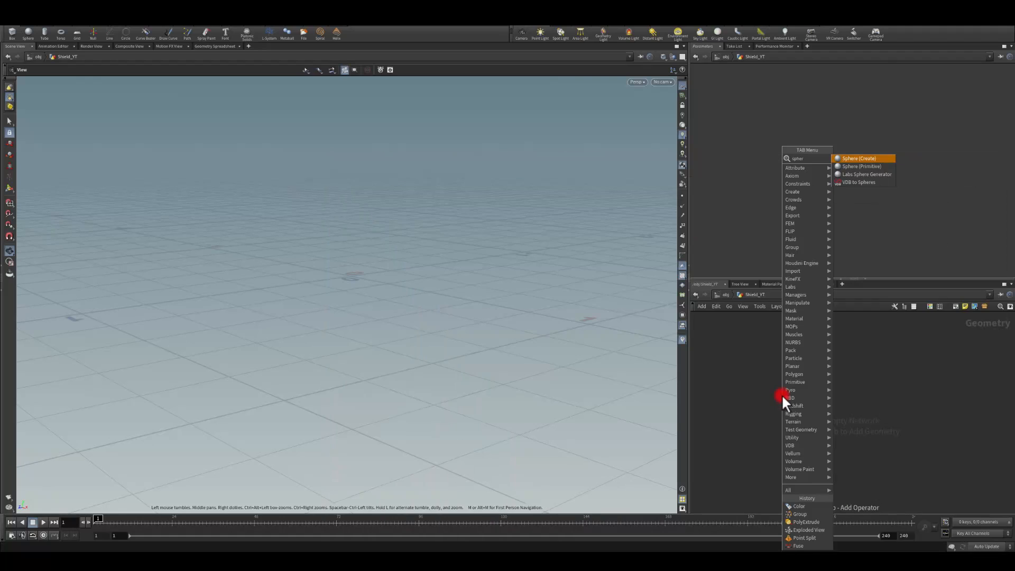
key(Return)
click(781, 393)
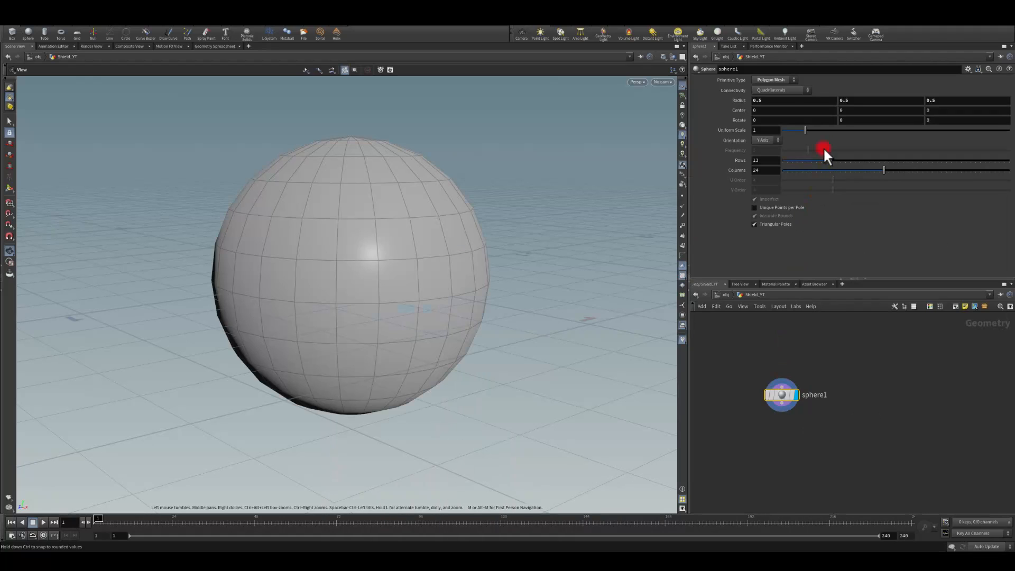
Set the sphere's primitive type to Polygon and its frequency to 5.
click(777, 80)
click(765, 97)
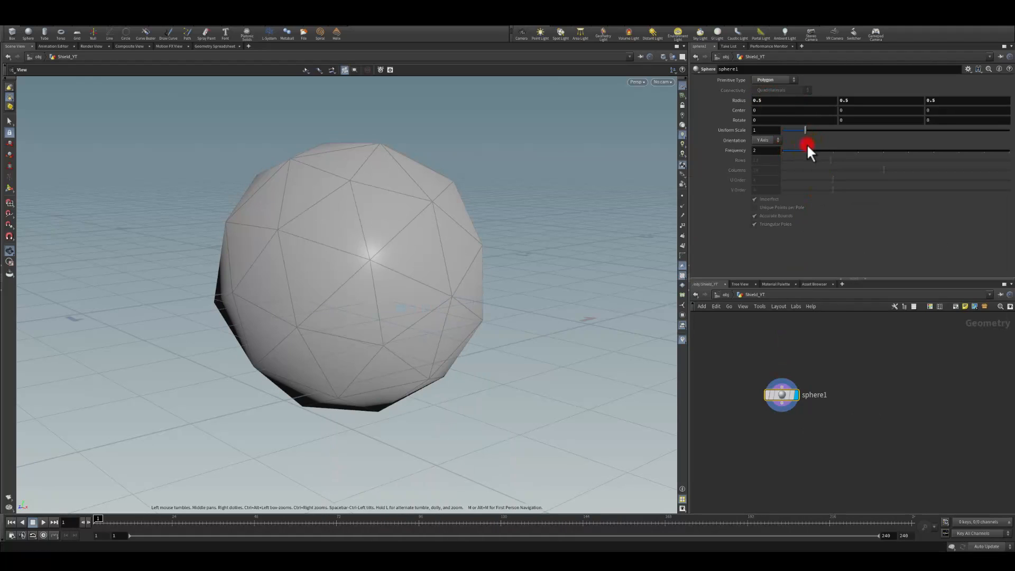
drag(854, 151, 886, 150)
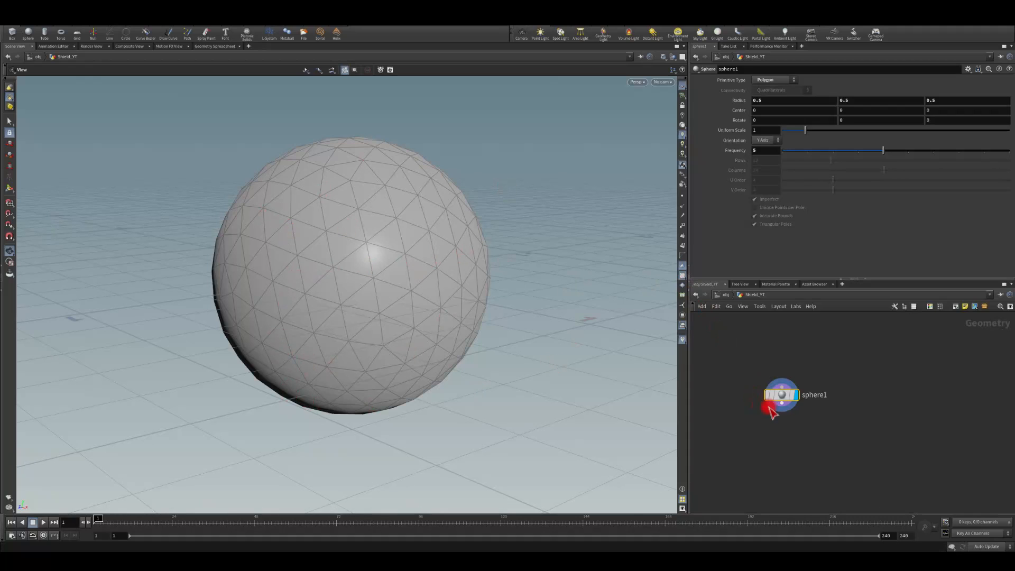
Move the sphere node up, append a Divide node directly below it and display the Divide result.
drag(787, 390, 817, 354)
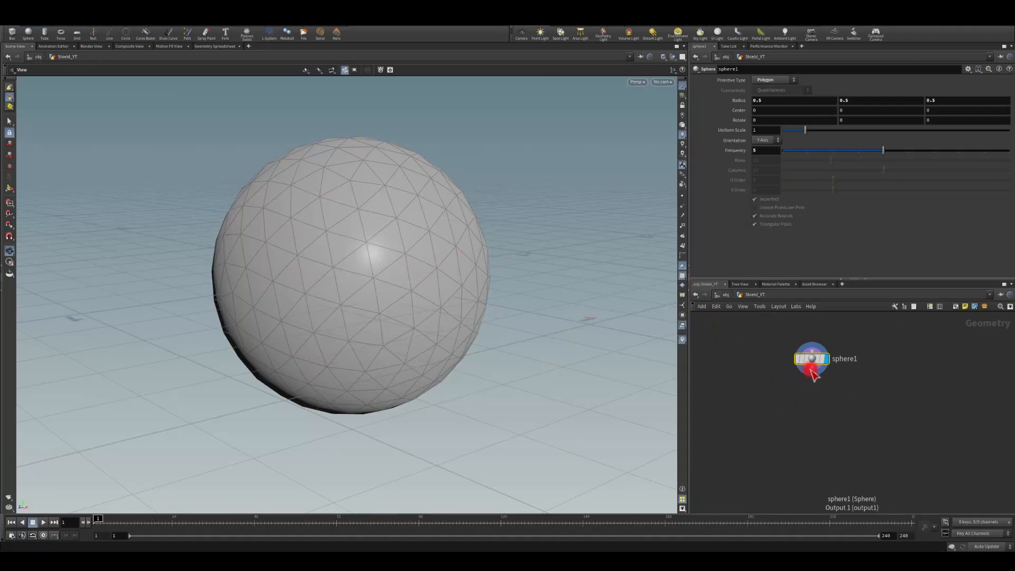
key(Tab)
text(div)
key(Return)
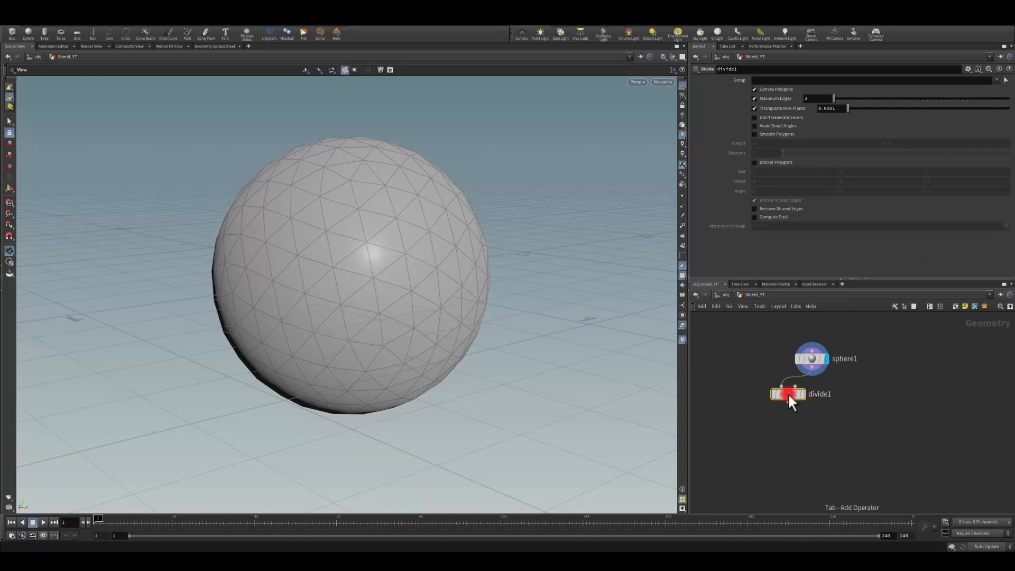
drag(788, 392, 810, 392)
click(826, 393)
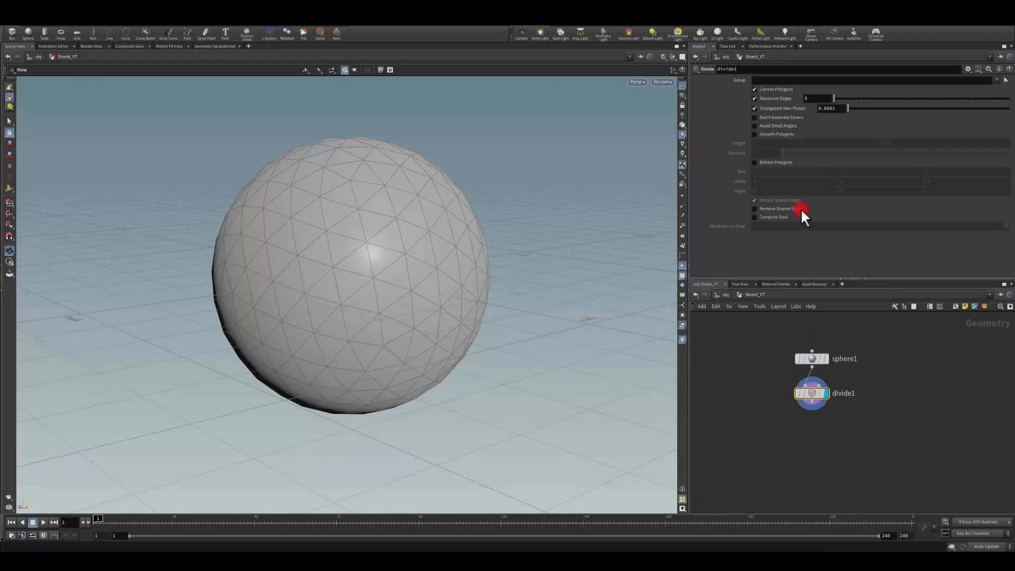
Enable Smooth Polygons on the Divide node and set both weight values to 0.
click(754, 134)
click(808, 144)
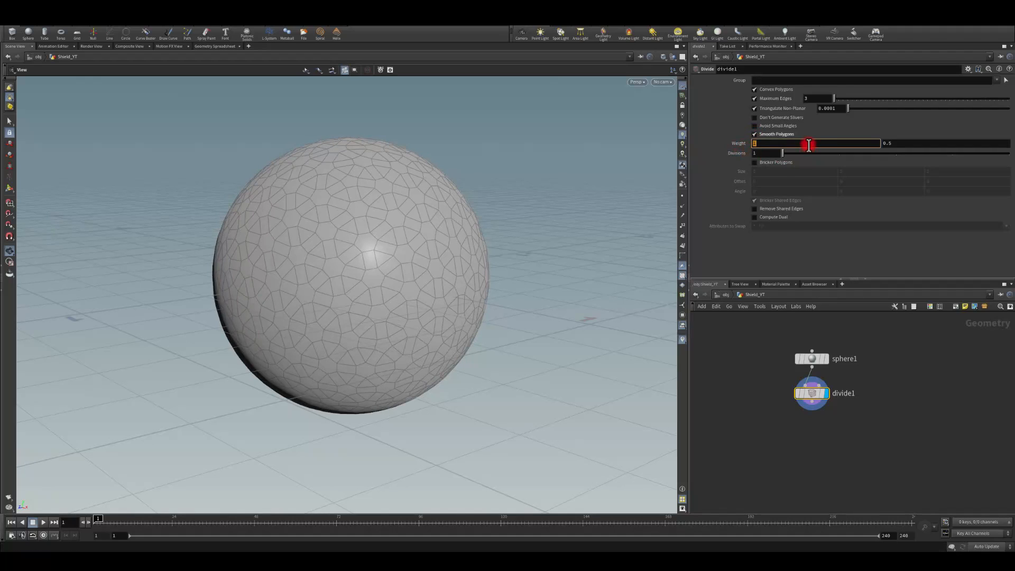
text(0)
key(Return)
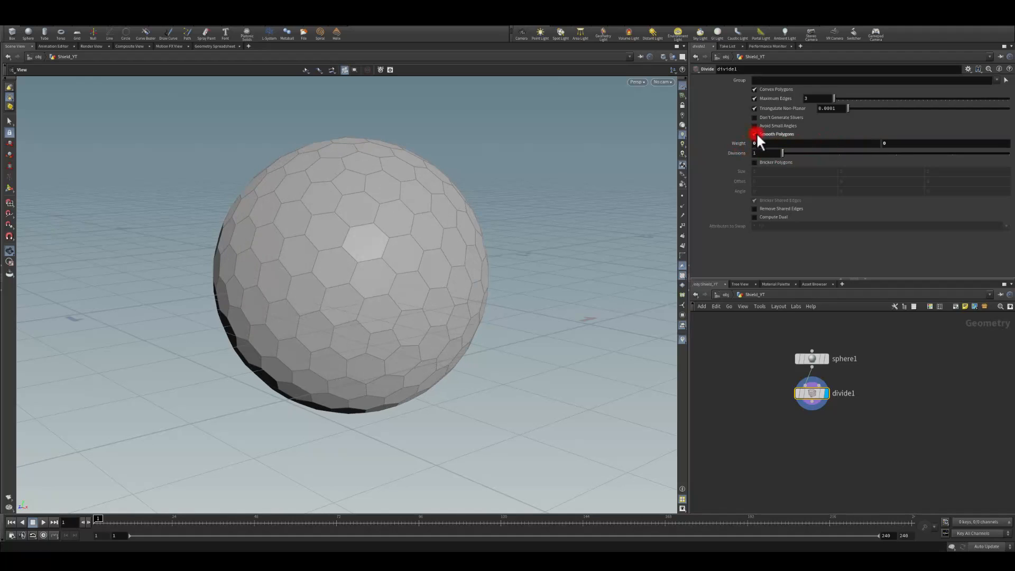
Try Compute Dual in place of Smooth Polygons on the Divide node, and restore Smooth Polygons.
click(755, 134)
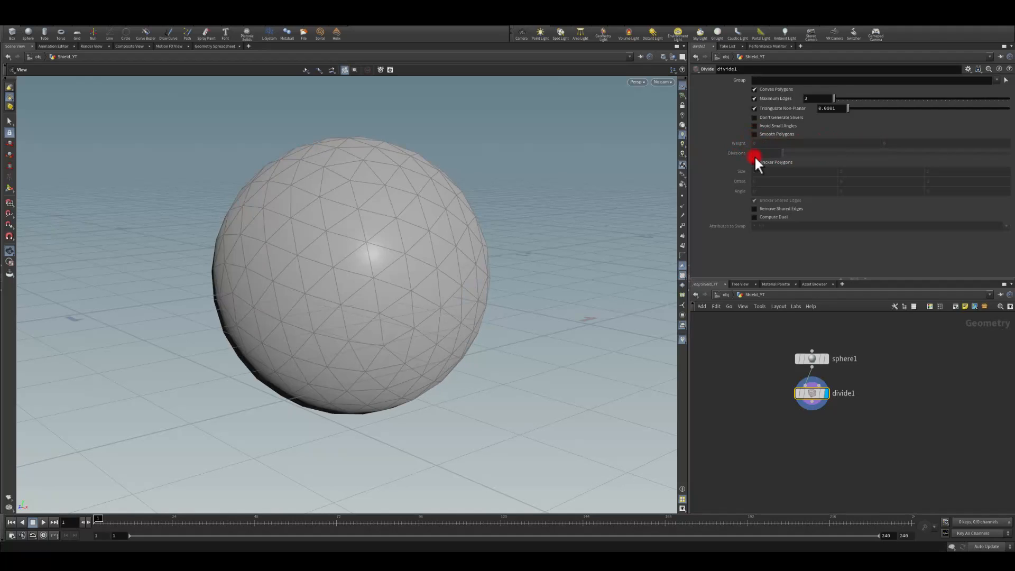
click(755, 216)
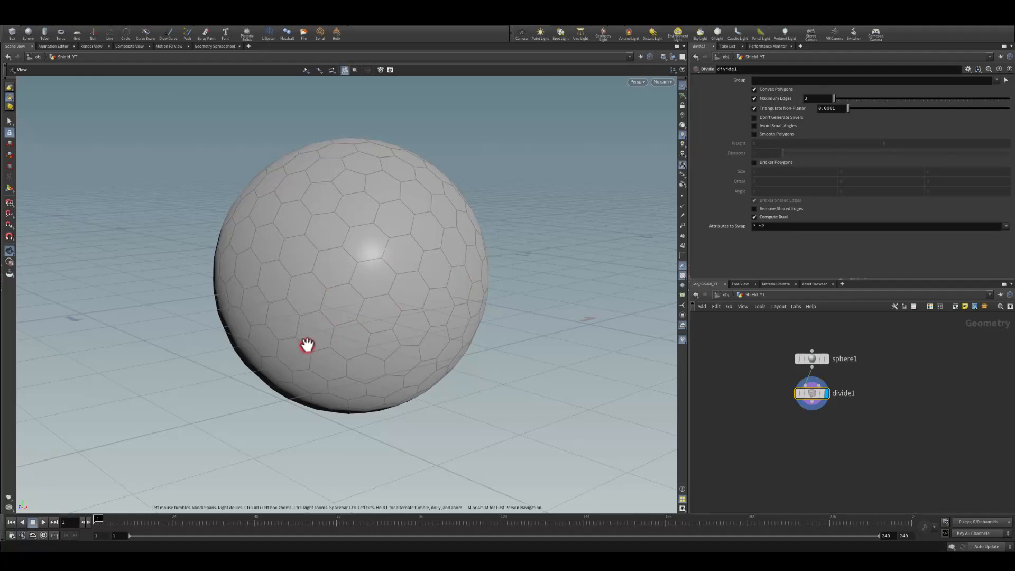
click(754, 216)
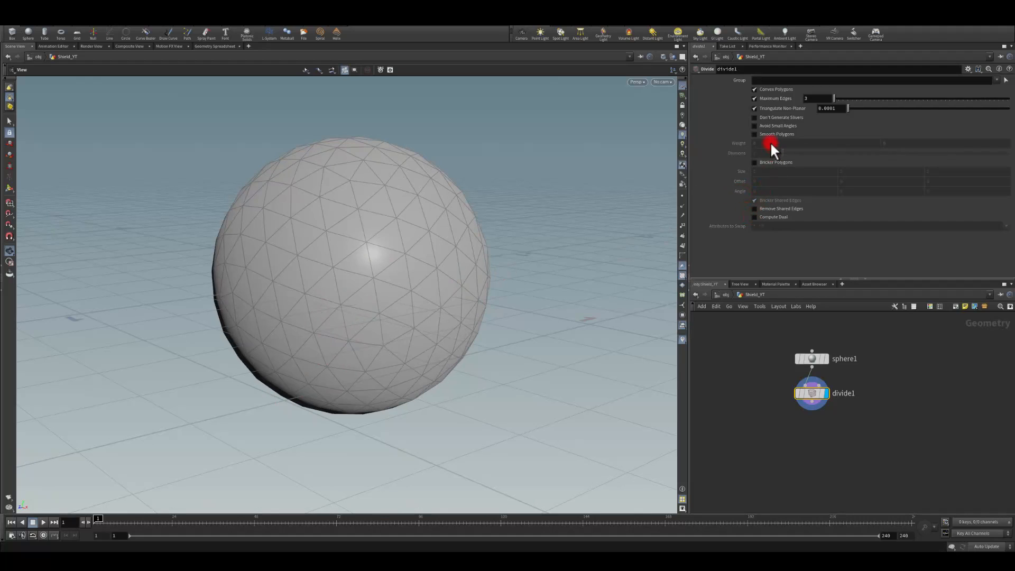
click(754, 134)
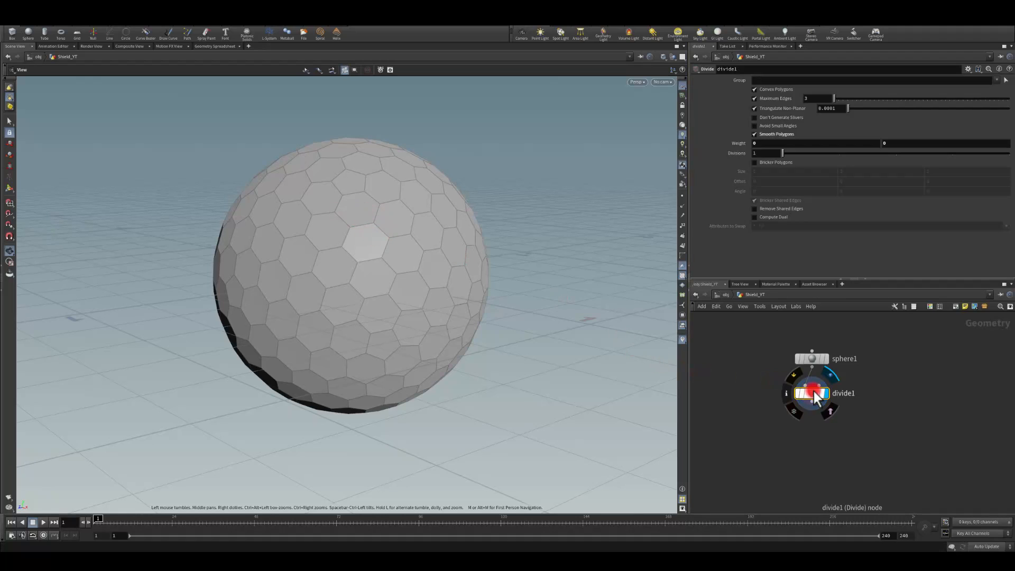
Check the Divide node's geometry info, and append a Fuse node with its result displayed.
click(785, 391)
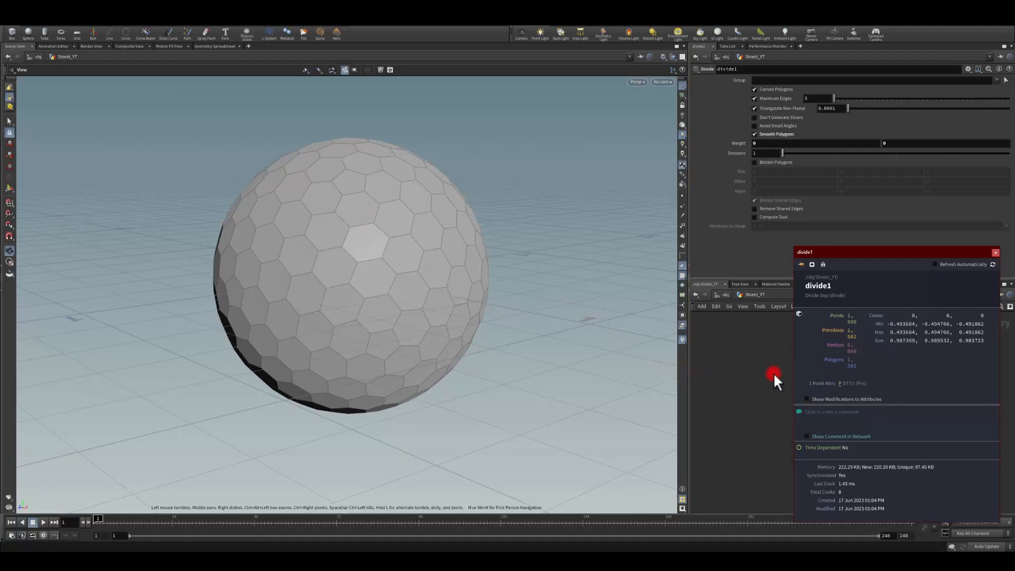
click(996, 252)
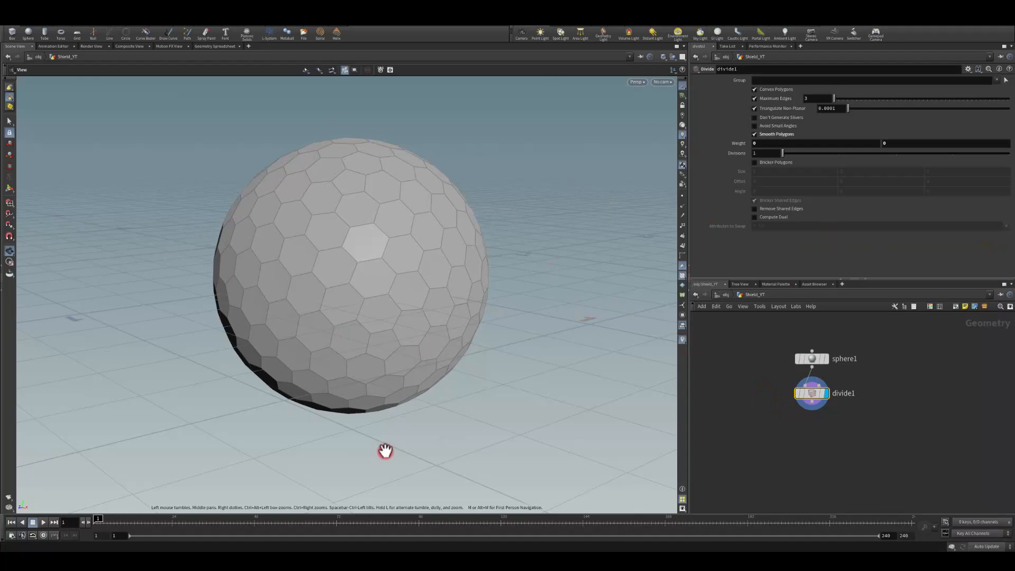
click(812, 401)
key(Tab)
text(fuse)
key(Return)
click(816, 421)
click(707, 203)
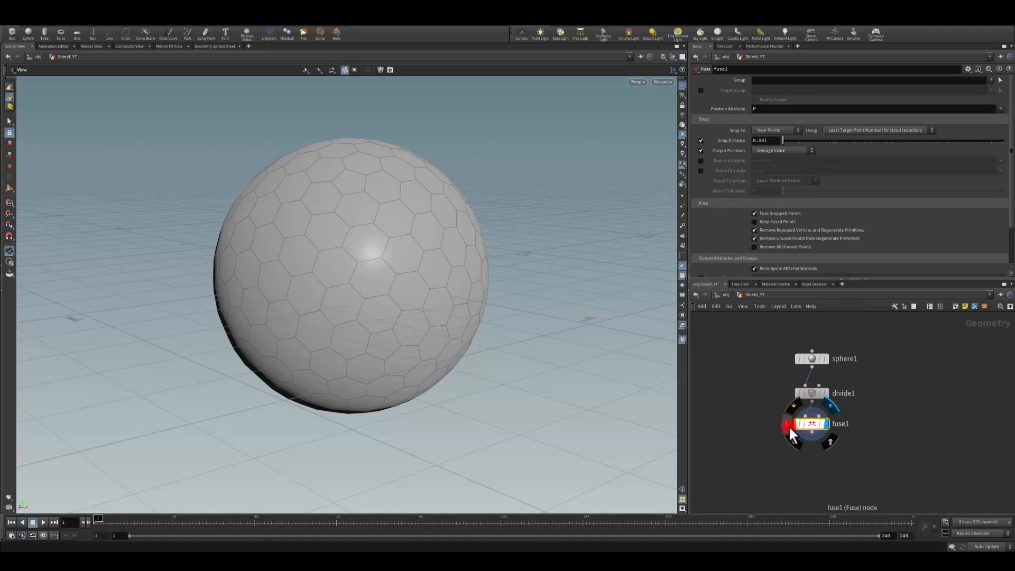
Examine the Fuse node's geometry info for its point and primitive counts.
click(787, 424)
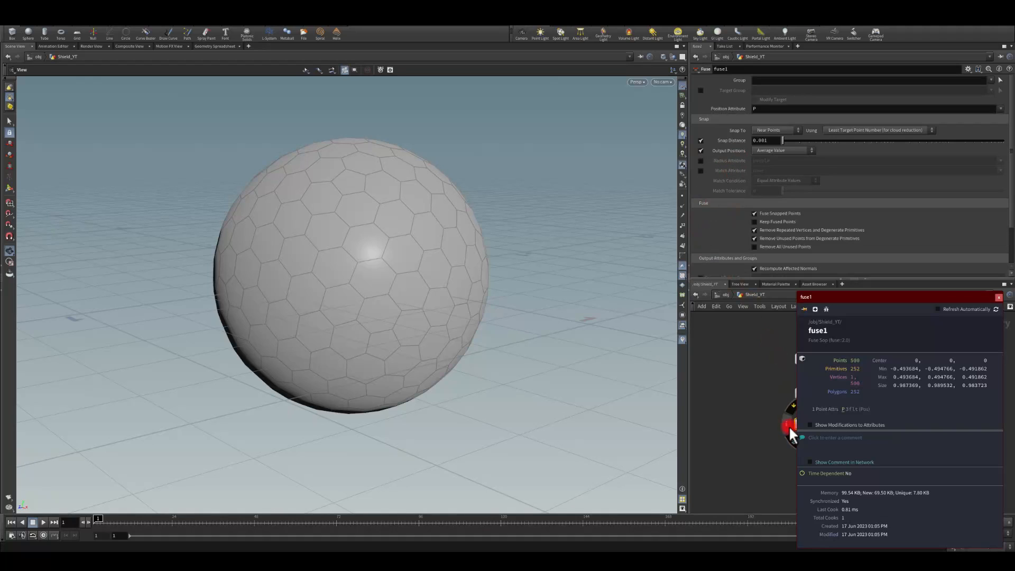
click(997, 297)
click(432, 174)
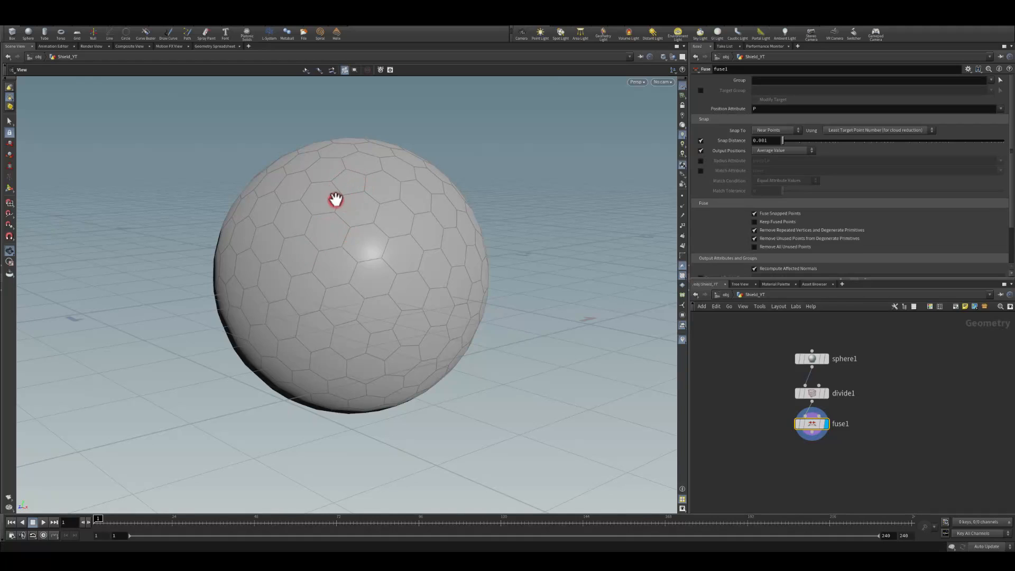
Append a Point Split node below the Fuse node and display its result.
middle_drag(784, 457, 790, 415)
scroll(808, 410, up, 3)
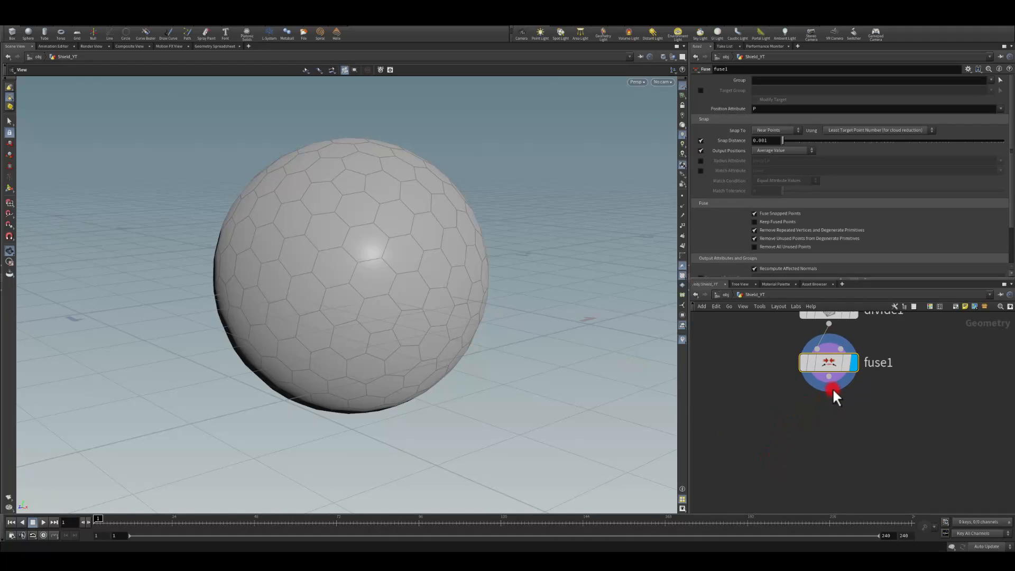
drag(829, 379, 809, 426)
text(po)
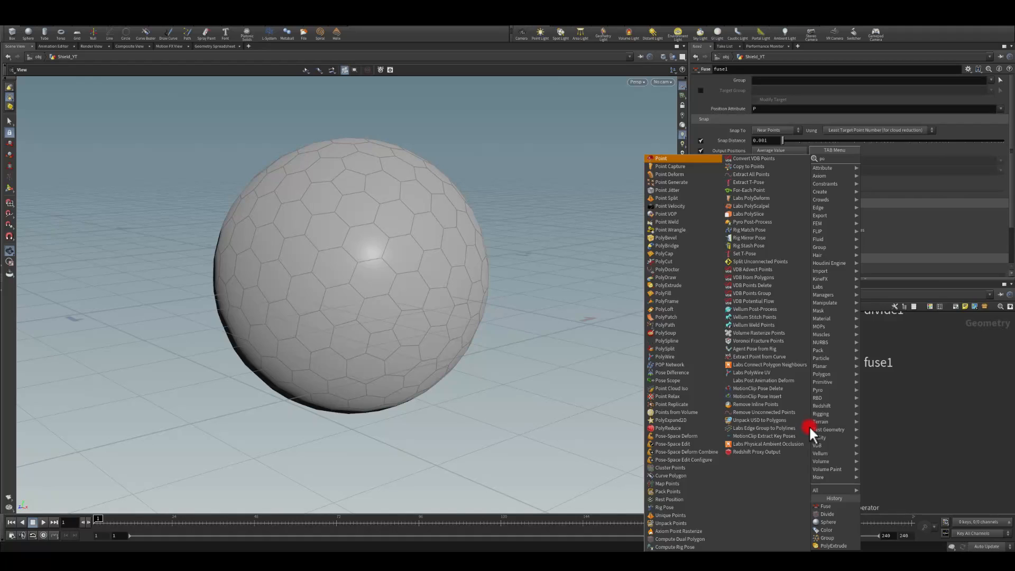
text(int spl)
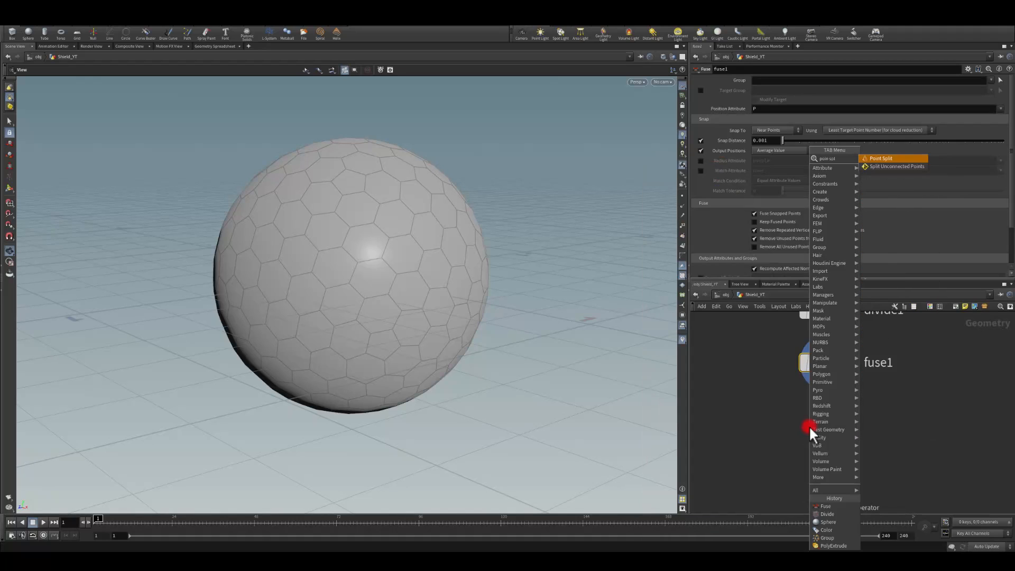
key(Return)
click(836, 428)
drag(811, 427, 829, 415)
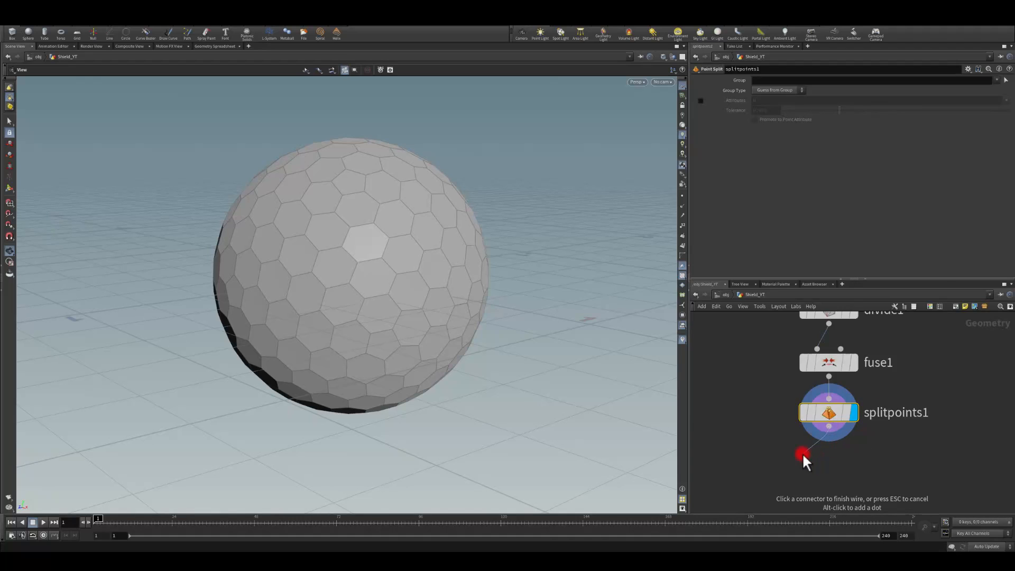
Branch a displayed Exploded View node off the Point Split node and set its uniform scale to 0.096.
key(Tab)
text(expl)
key(Return)
click(828, 472)
drag(807, 471, 760, 458)
click(825, 182)
drag(822, 118, 788, 119)
Branch a PolyExtrude node off the Point Split node, separate from the Exploded View node.
middle_drag(747, 411, 746, 372)
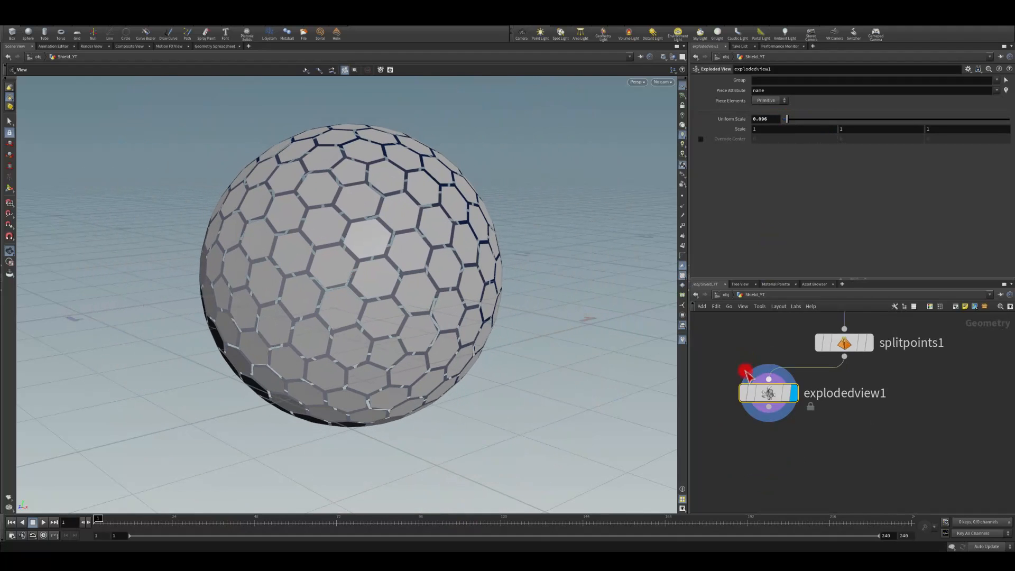
scroll(746, 373, down, 3)
drag(805, 371, 813, 436)
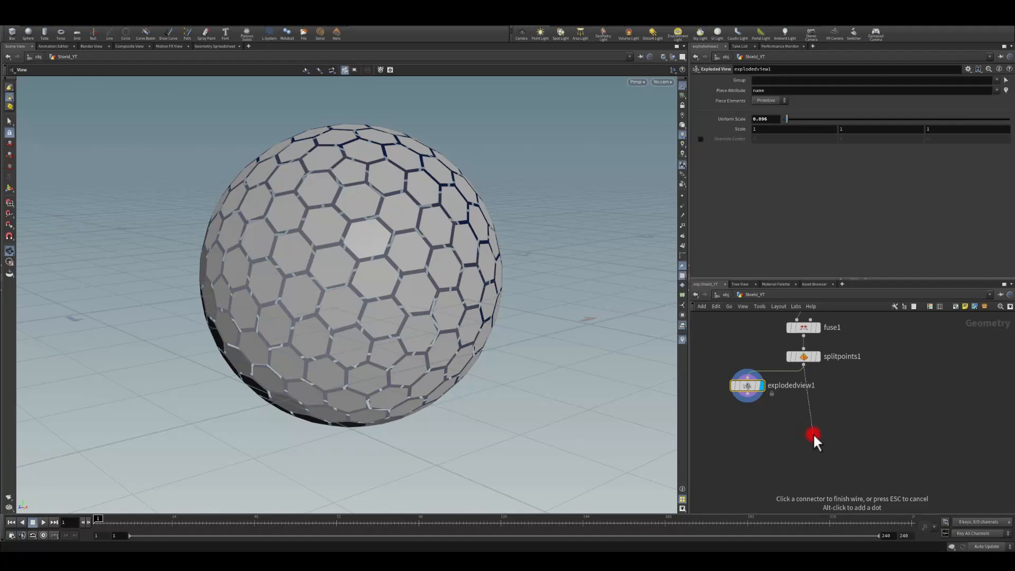
key(Tab)
text(poly)
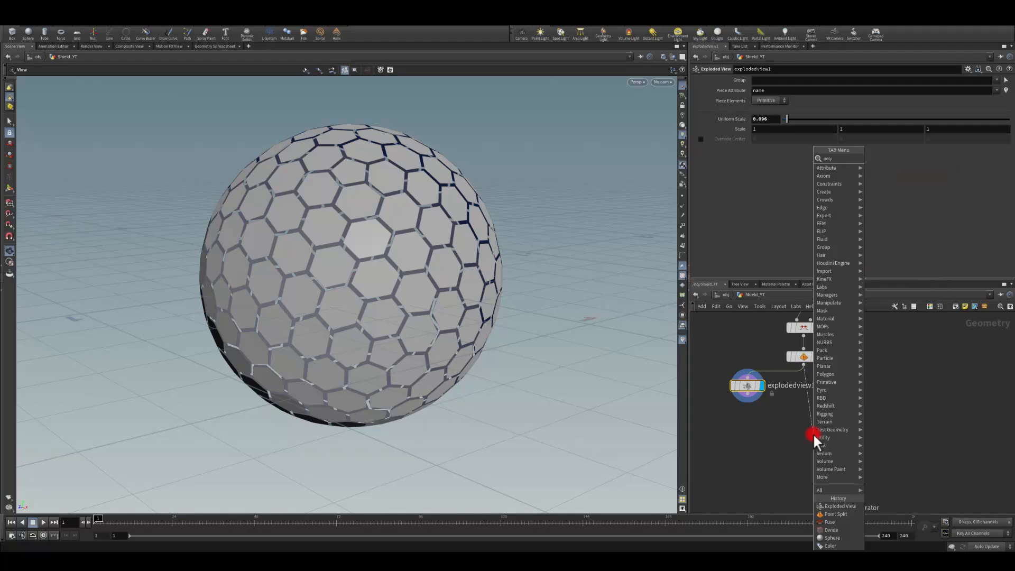
text(ext)
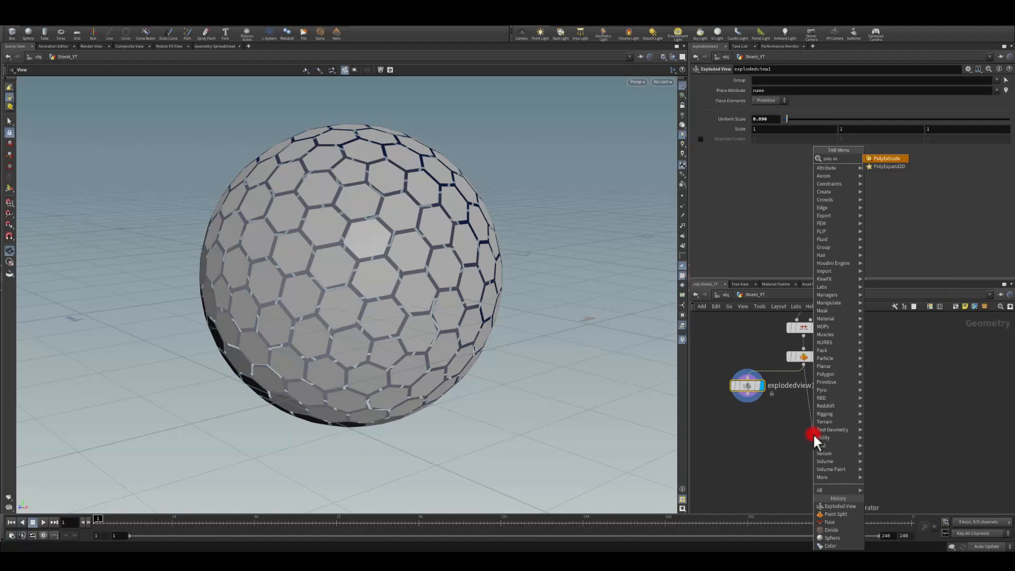
key(Return)
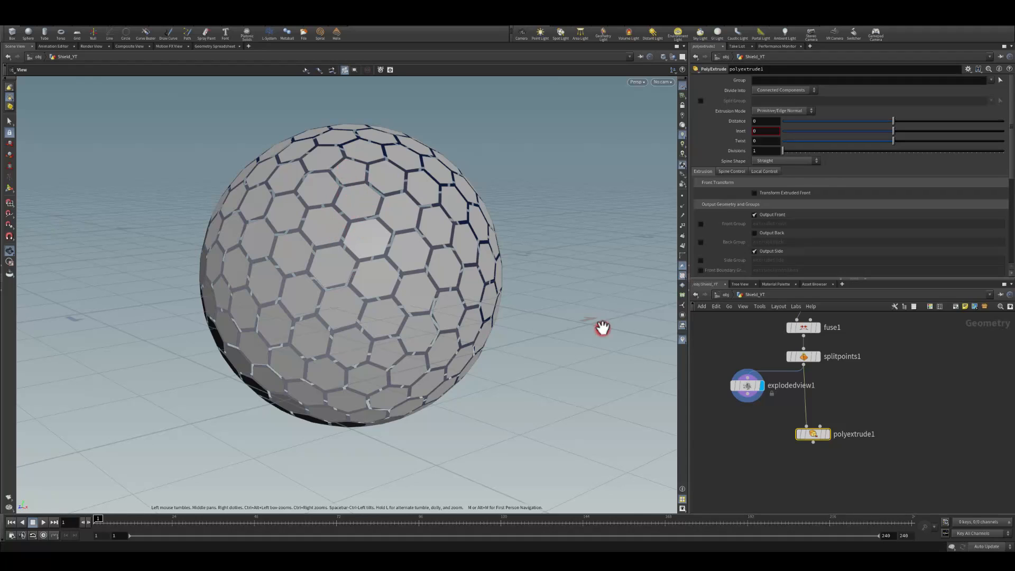
Align the PolyExtrude node beneath the Point Split node and move the Exploded View node slightly farther aside.
mouse_move(829, 435)
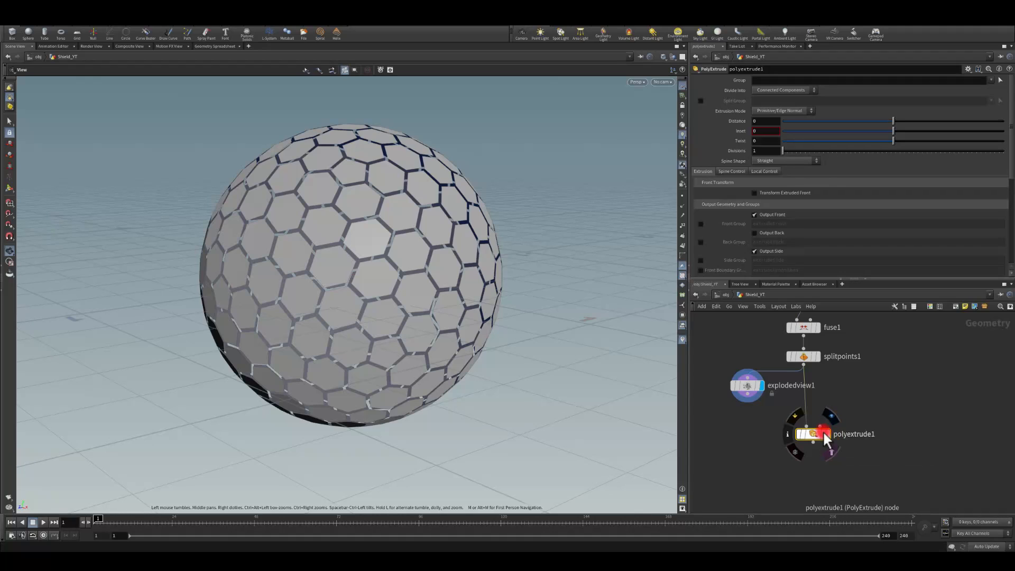
mouse_move(816, 434)
mouse_down()
mouse_move(808, 407)
mouse_move(808, 416)
mouse_up()
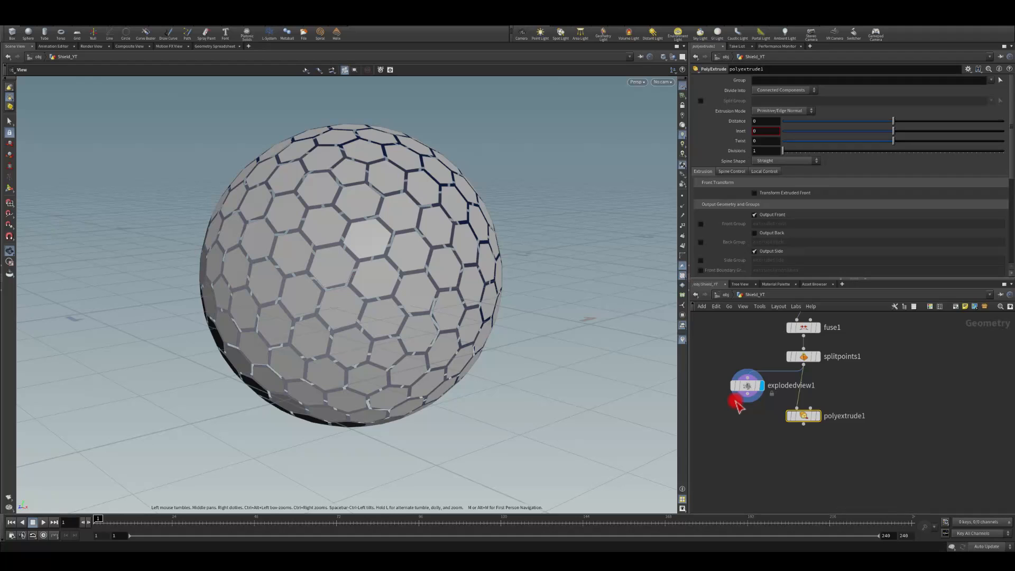
drag(737, 408, 727, 409)
click(796, 413)
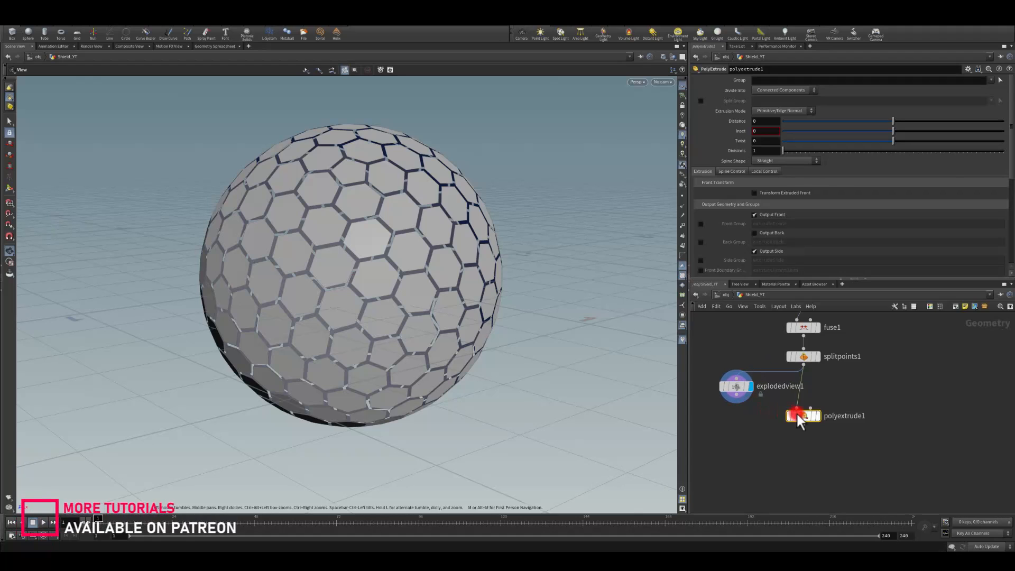
Align the PolyExtrude node under the Point Split node, display its result, and set its inset to 0.015.
drag(805, 415, 807, 407)
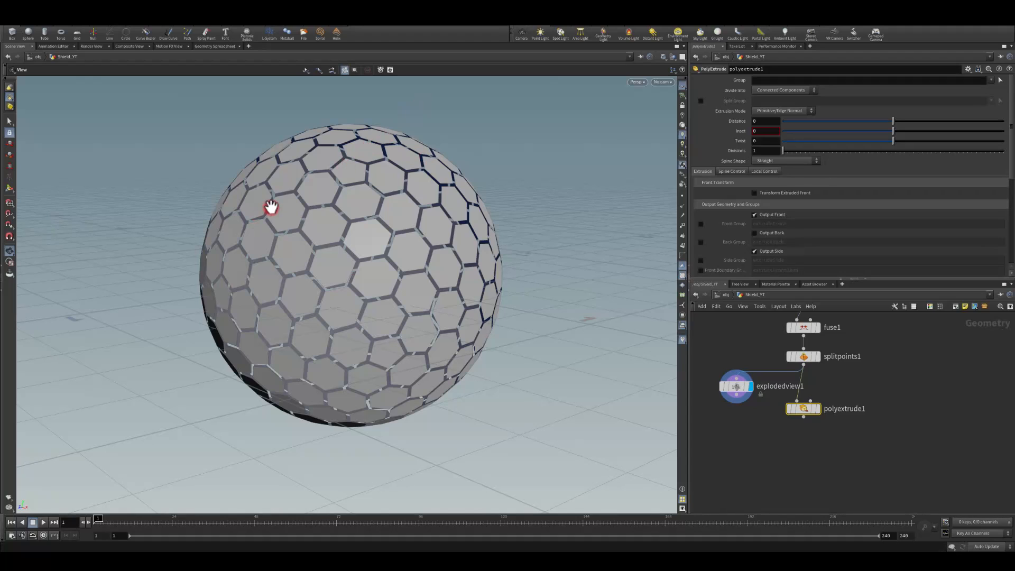
click(817, 408)
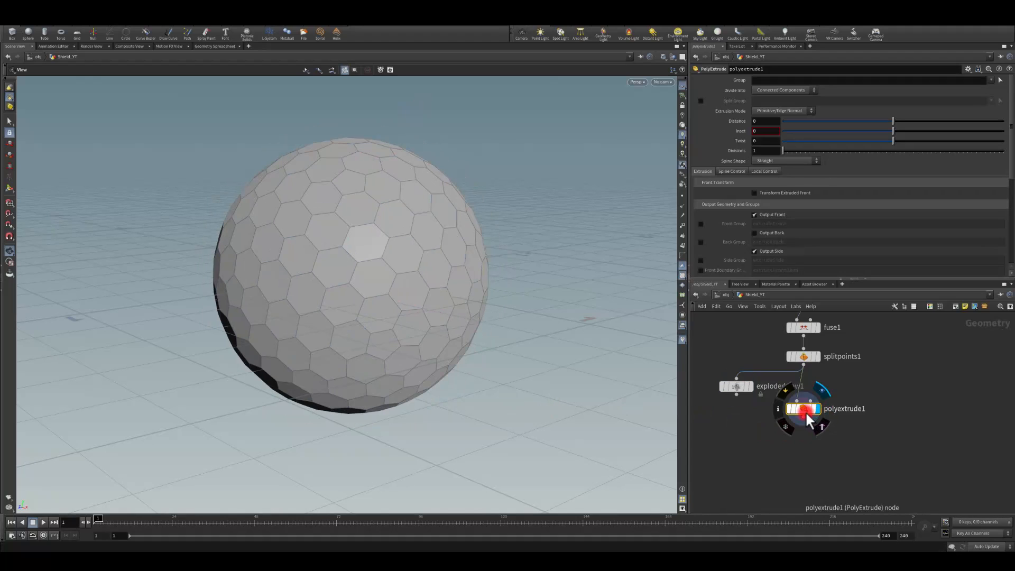
drag(889, 133, 894, 128)
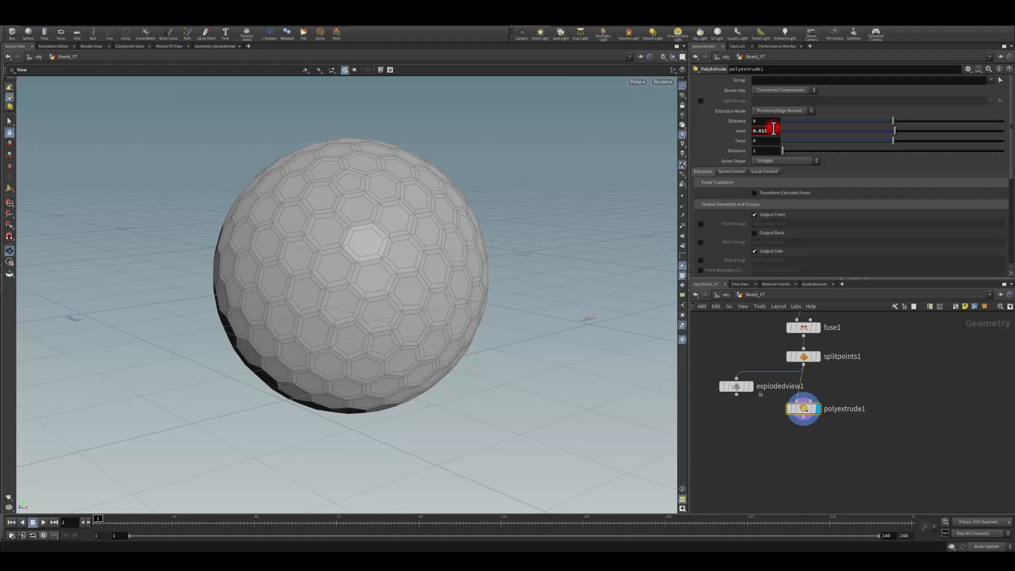
Append a Group node below the PolyExtrude node and display its result.
scroll(788, 423, up, 2)
click(809, 380)
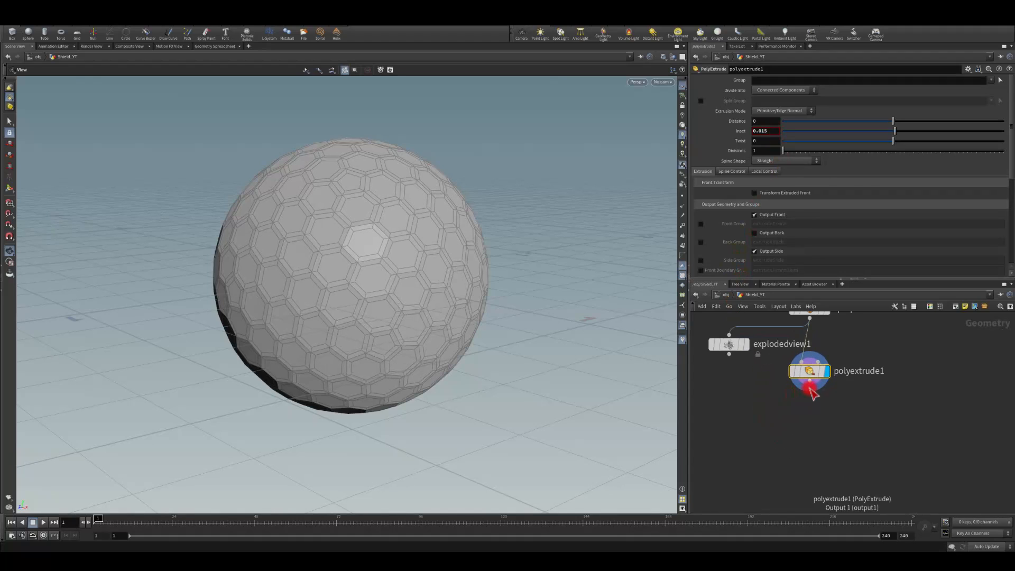
key(Tab)
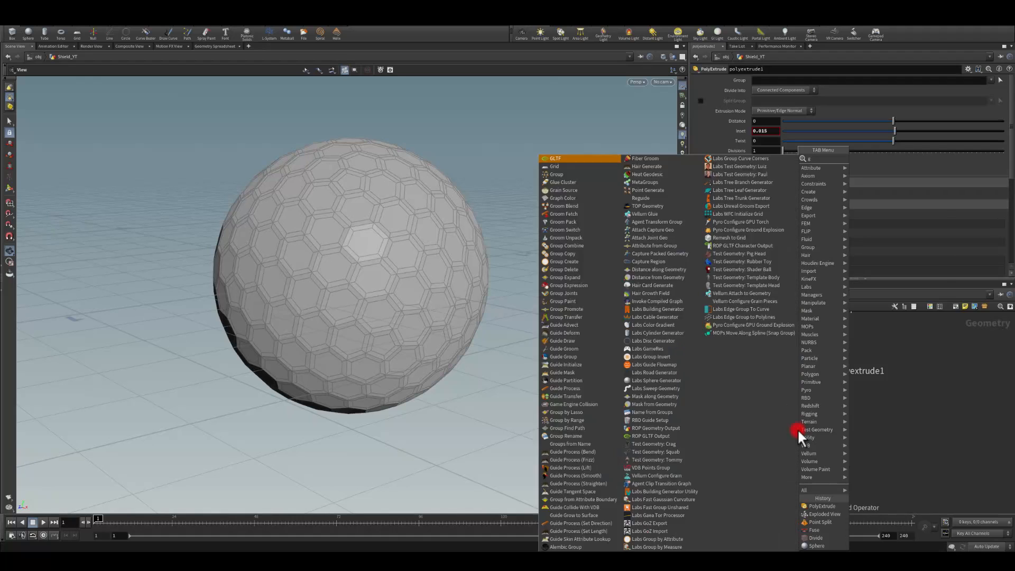
text(group)
key(Return)
click(784, 431)
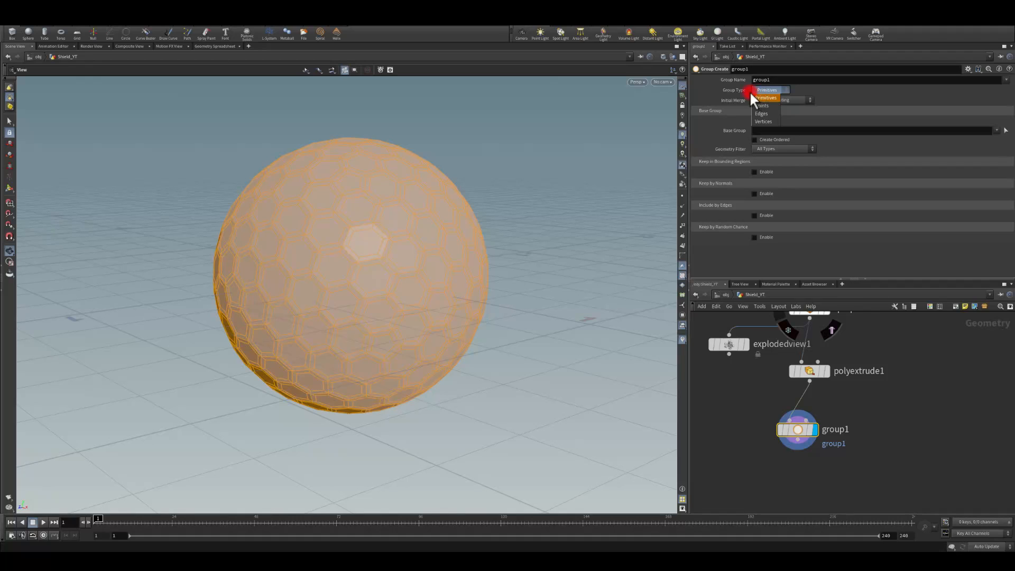
Set the group type to Edges and include only unshared edges, with the base group disabled.
click(758, 113)
click(755, 120)
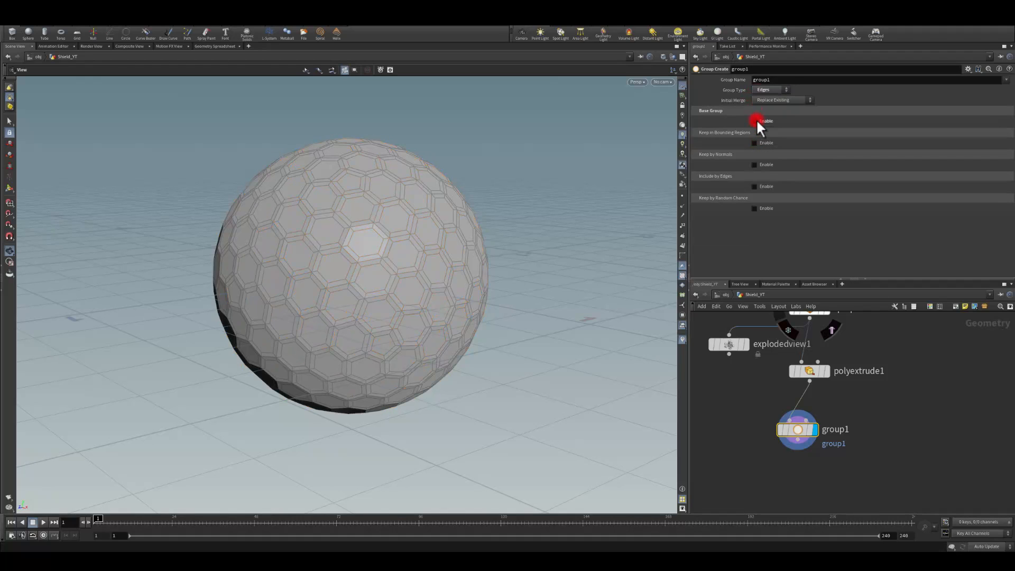
click(755, 186)
click(754, 262)
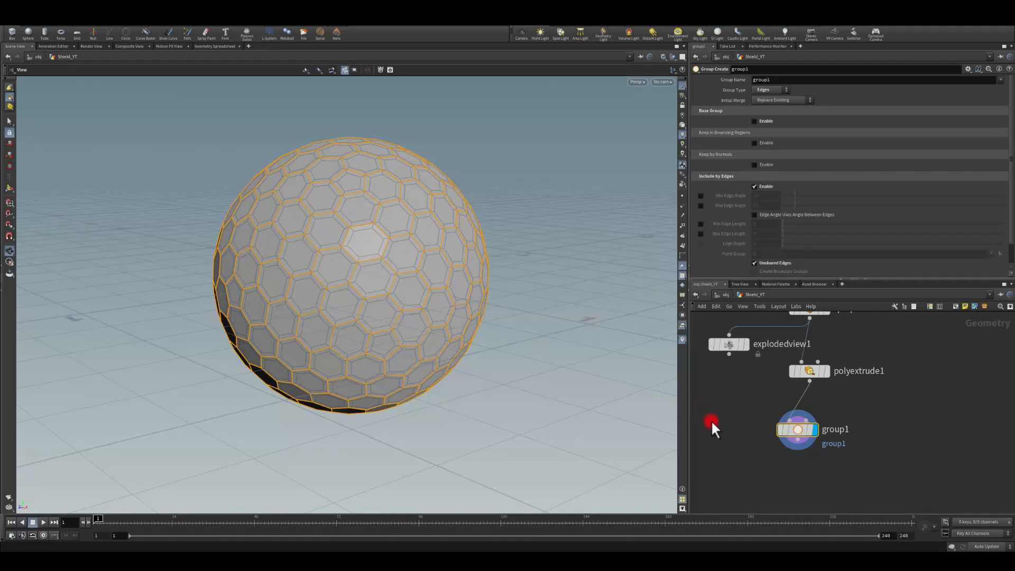
Name the group of unshared panel edges "edges".
double_click(770, 80)
text(edges)
key(Return)
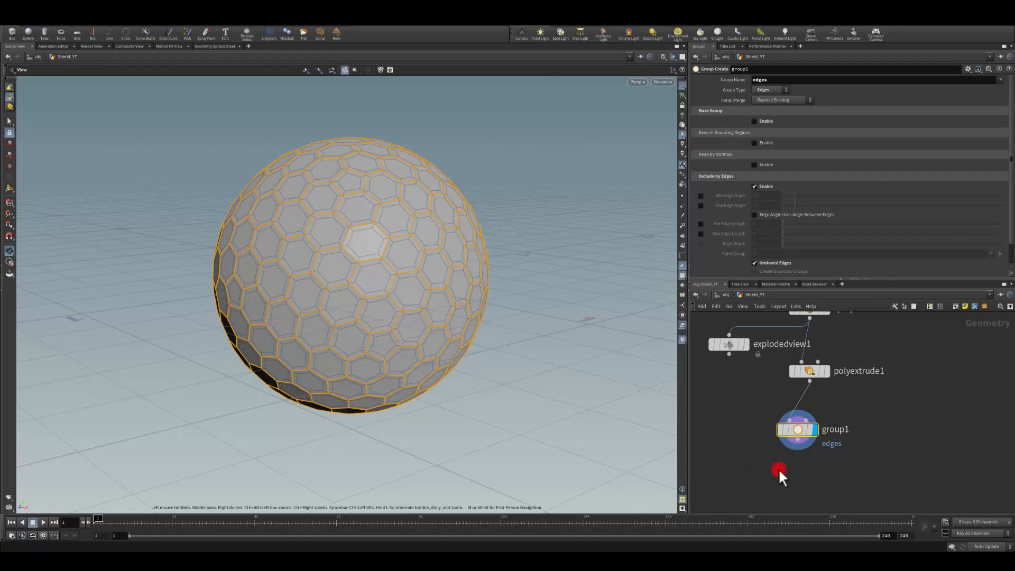
Append a Color node below the Group node and display its result.
click(797, 447)
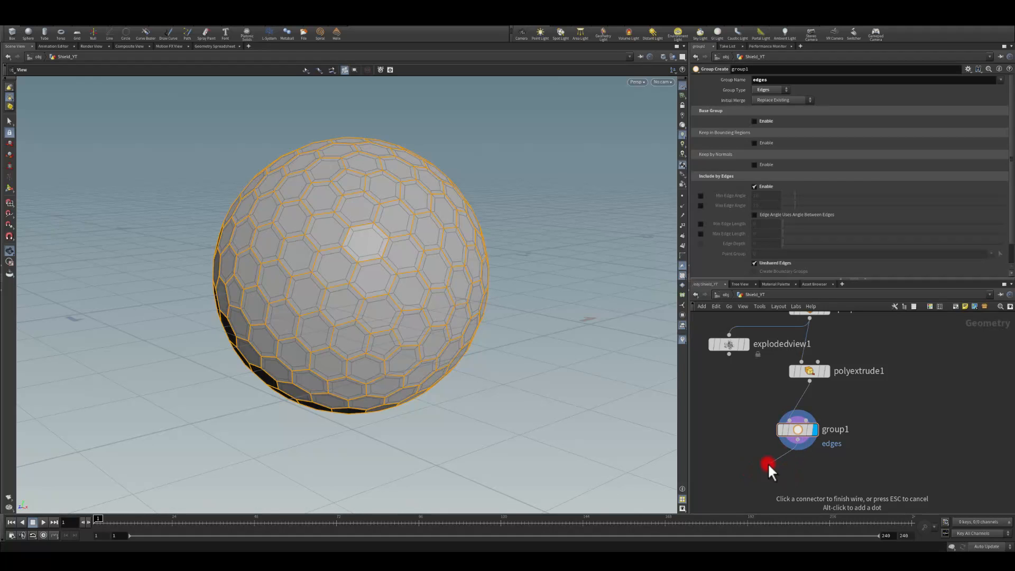
click(767, 462)
text(co)
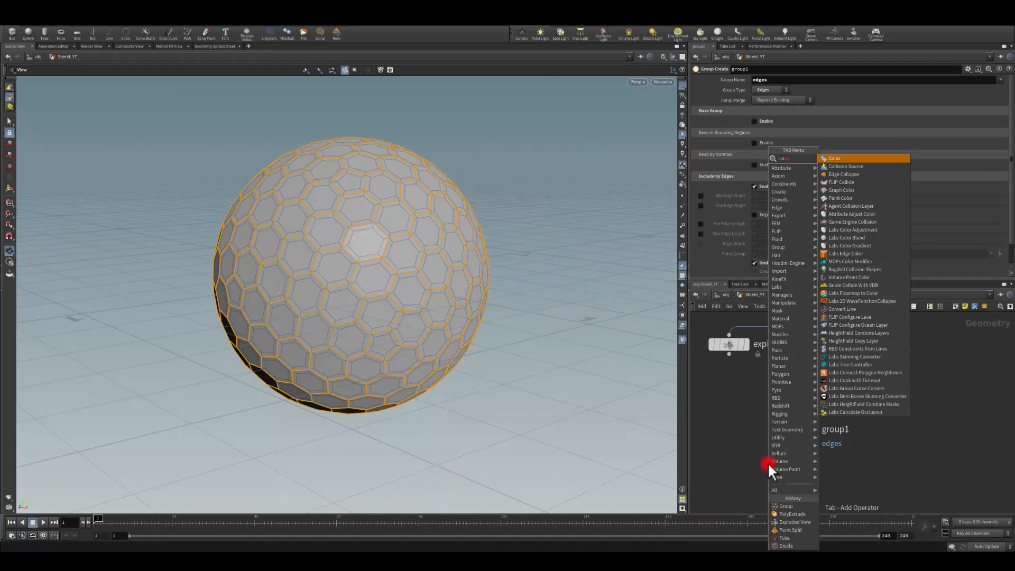
key(BackSpace)
key(BackSpace)
text(color)
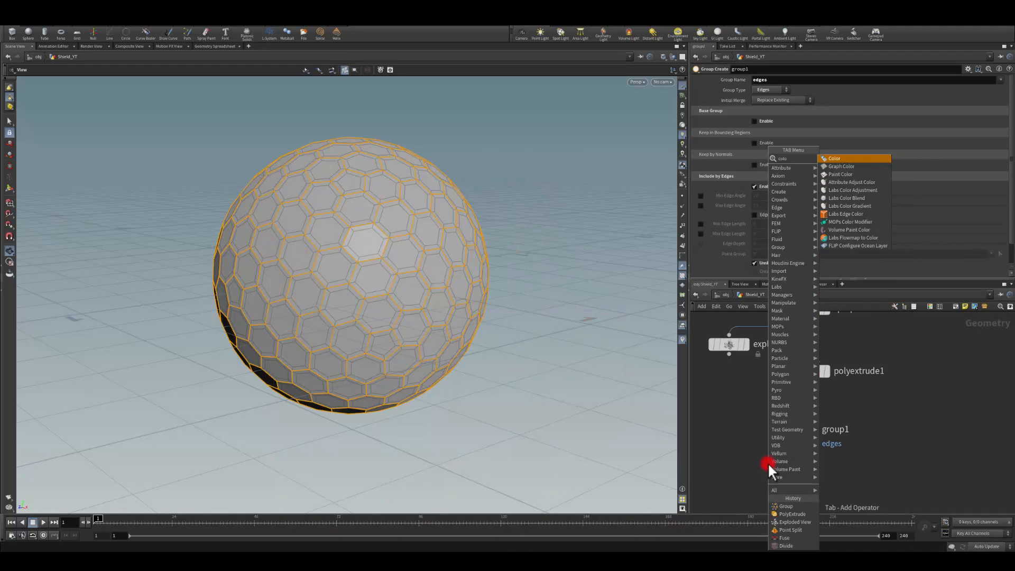
key(Return)
click(783, 471)
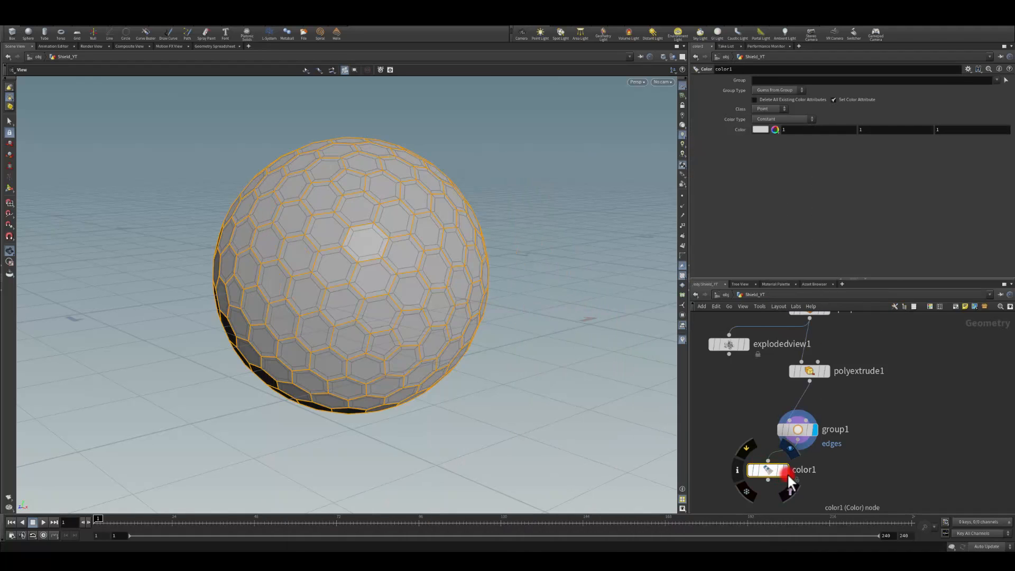
Set the Color node to black on the edges group only and align the node beneath the Group node.
click(762, 129)
click(769, 207)
click(872, 53)
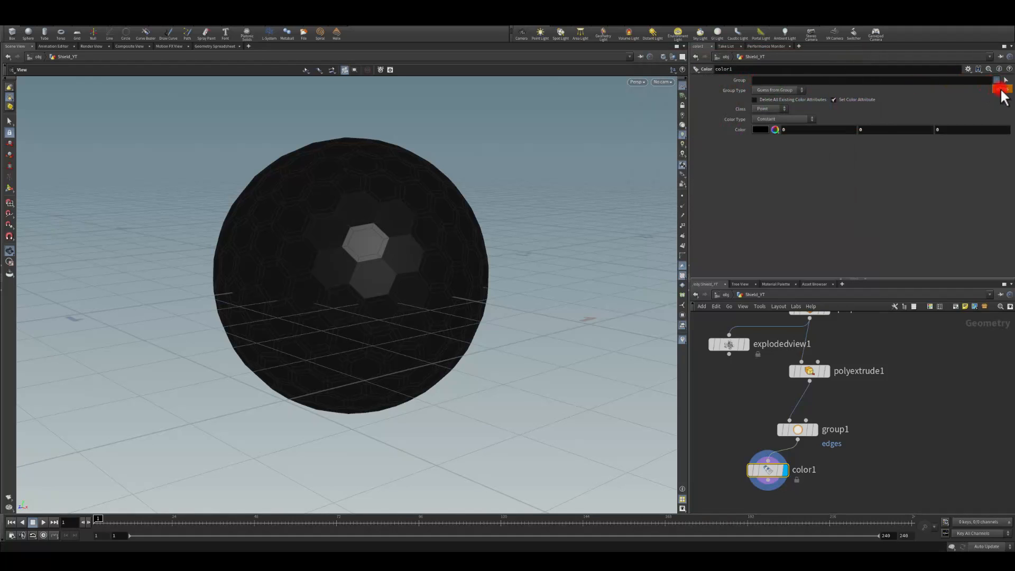
click(1000, 89)
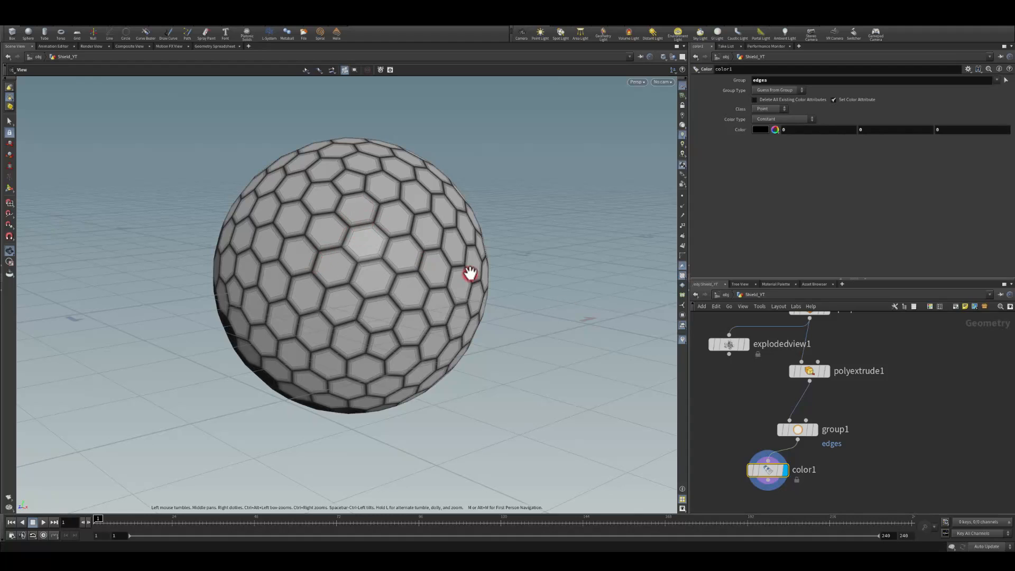
drag(747, 462, 776, 454)
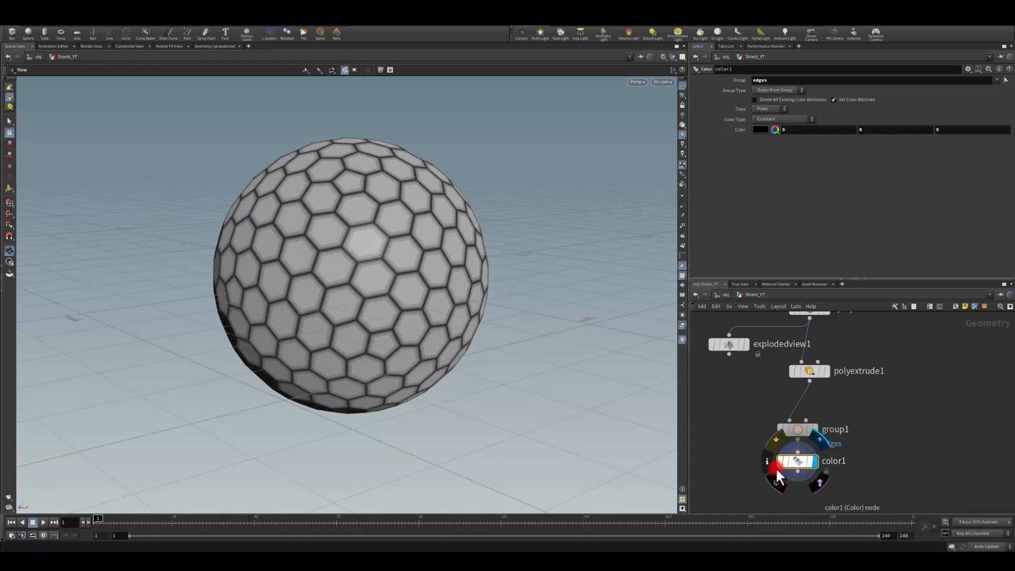
Append a UV Project node below the Color node and display its result.
click(792, 423)
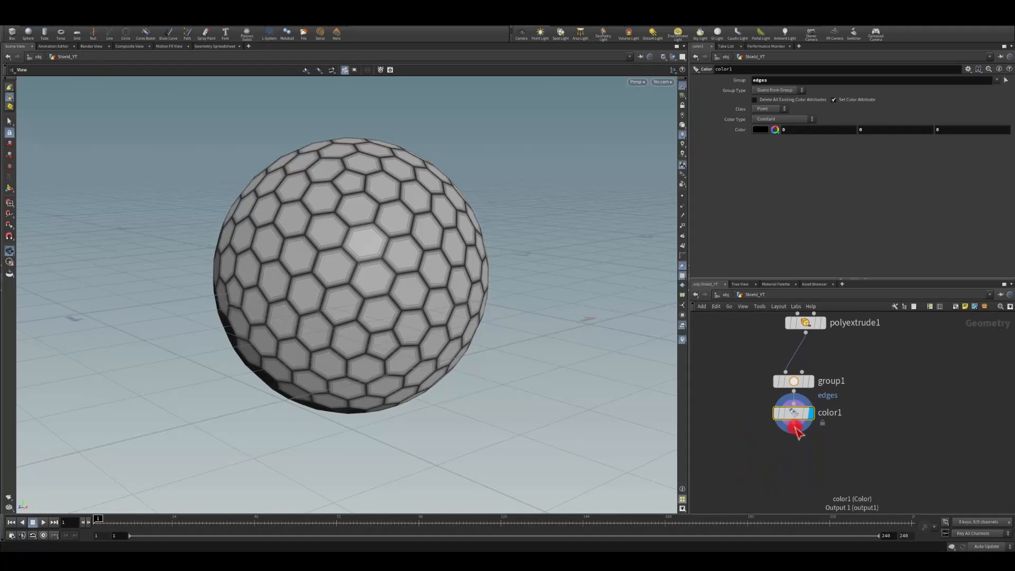
click(788, 461)
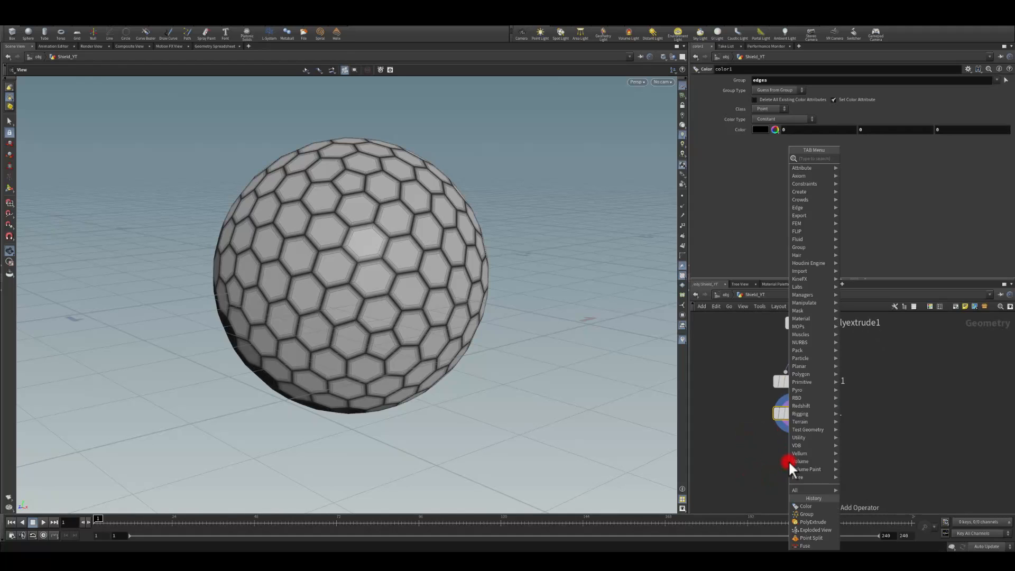
text(uv pro)
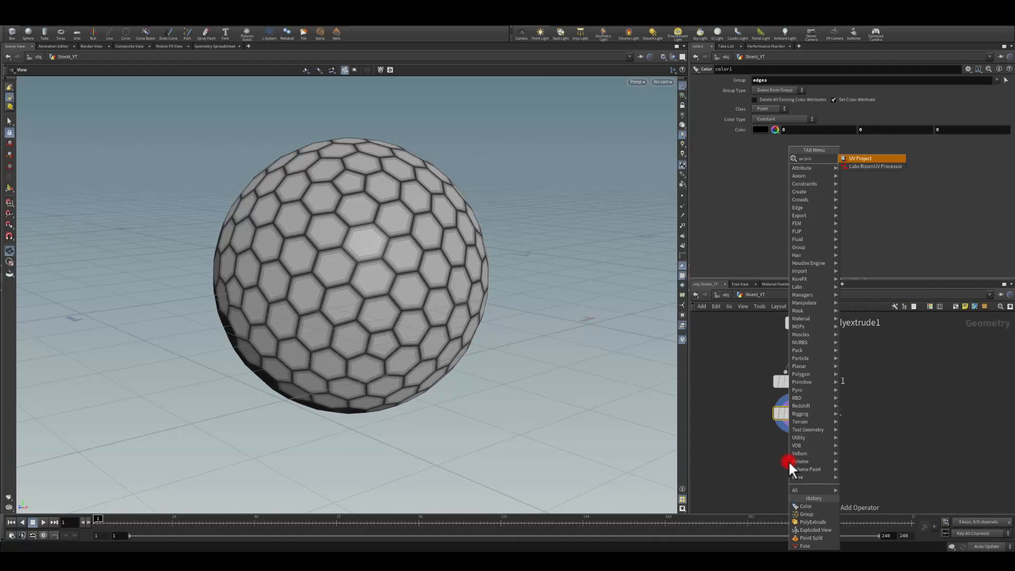
key(Return)
click(804, 461)
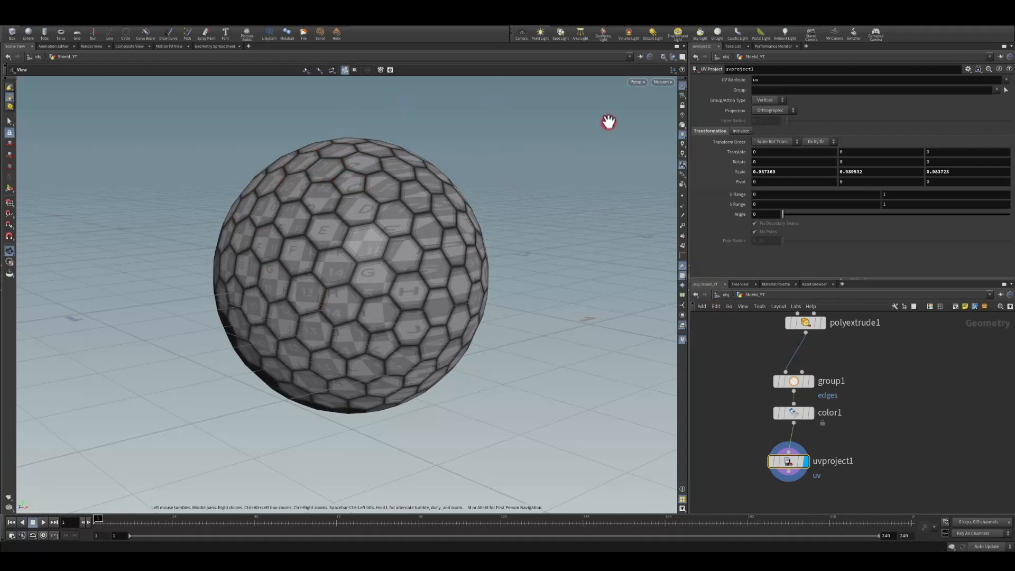
Switch the perspective view to the UV viewport and align the UV Project node beneath the Color node.
click(636, 81)
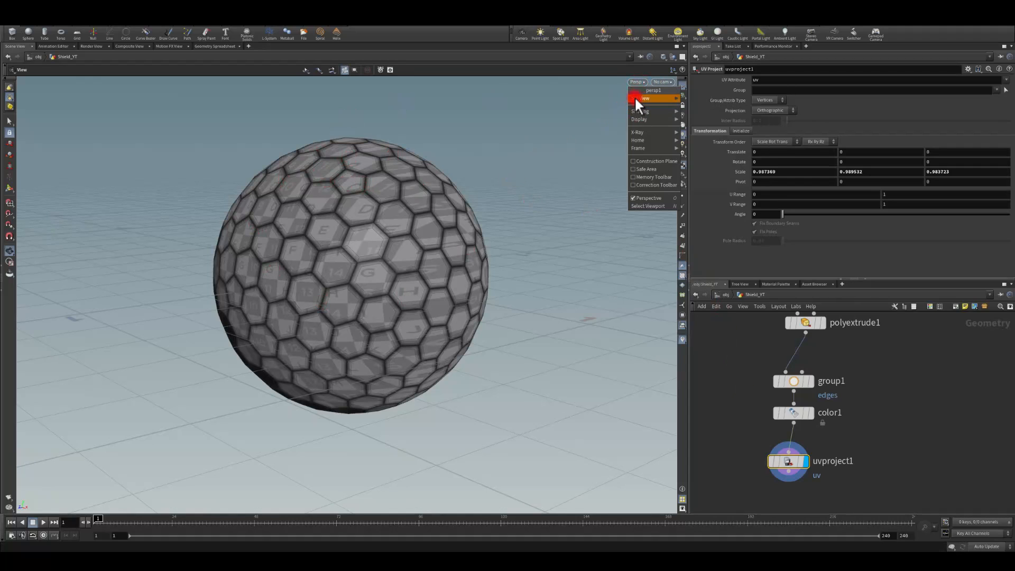
click(635, 95)
click(636, 81)
mouse_move(639, 98)
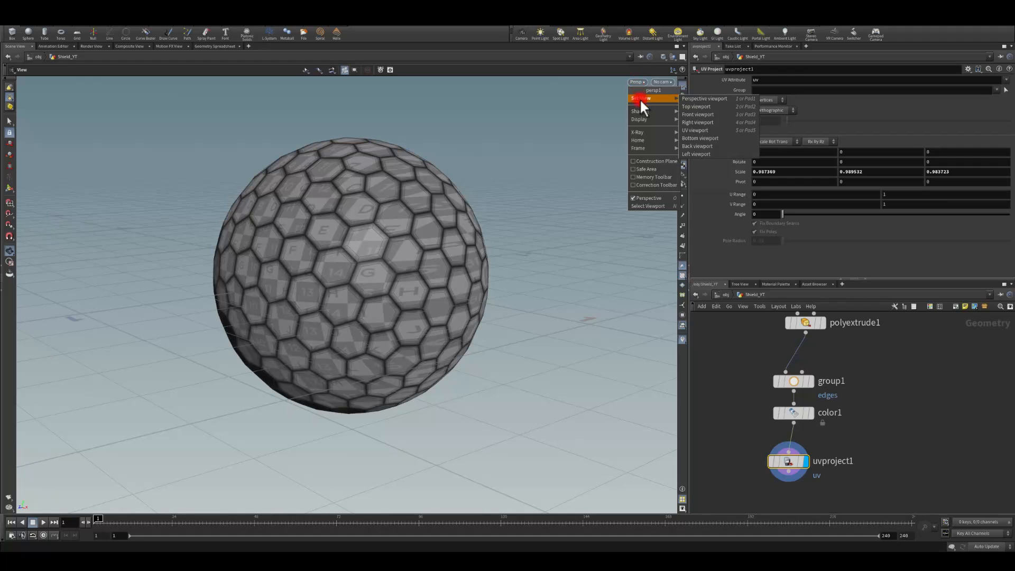
click(699, 124)
drag(788, 461, 793, 448)
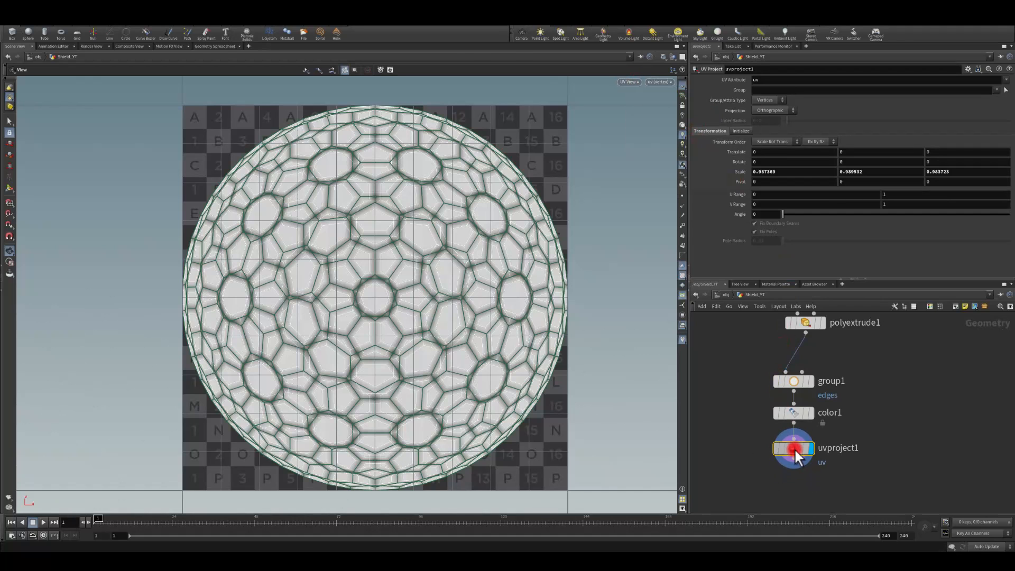
Set the UV Project node's projection to Polar and its pole radius to 0.04.
click(762, 109)
click(763, 122)
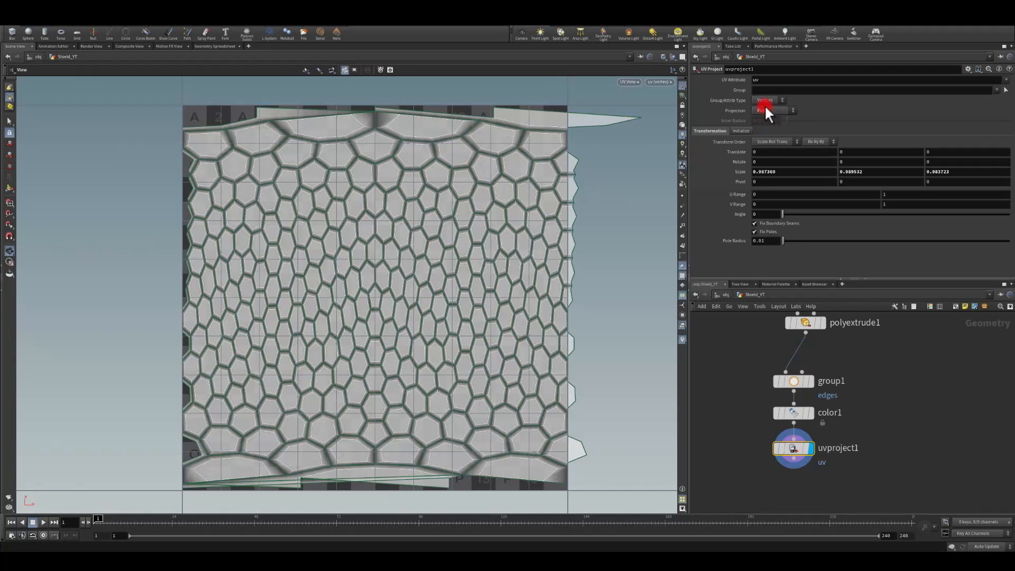
click(755, 232)
click(756, 231)
click(757, 231)
key(BackSpace)
text(4)
key(Return)
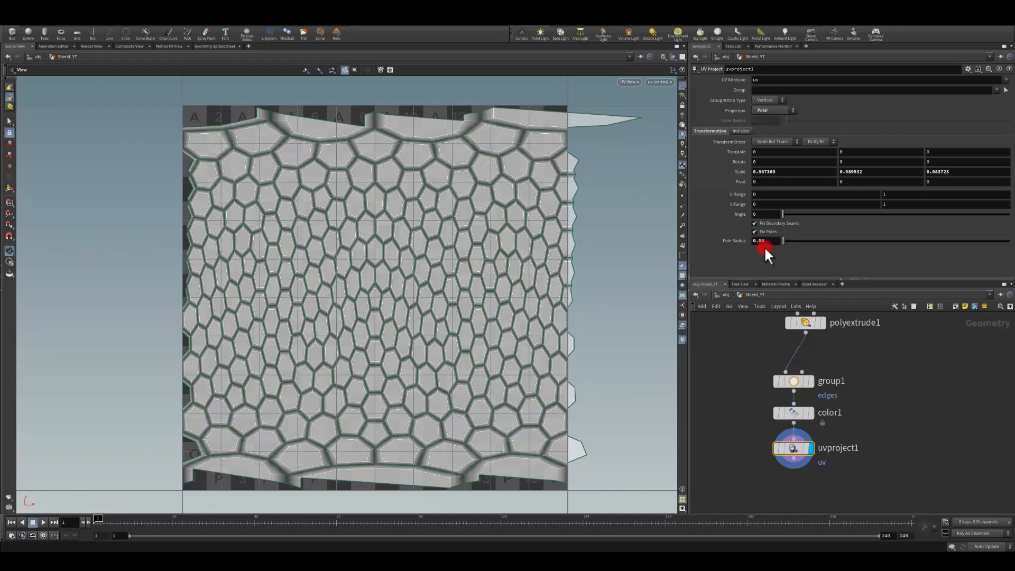
click(755, 241)
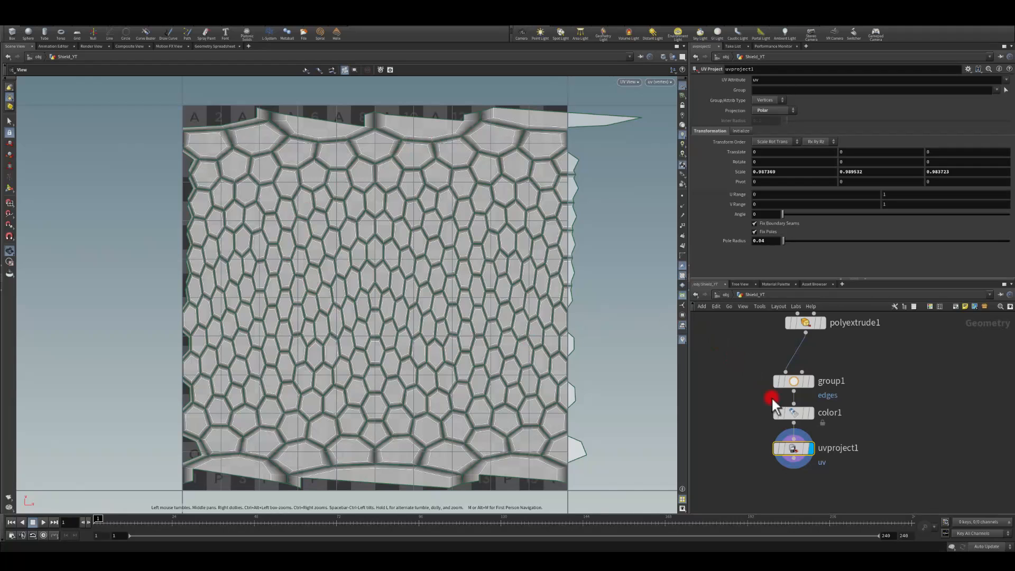
Append a displayed UV Smooth node below the UV Project node and align it in the chain.
scroll(755, 397, down, 3)
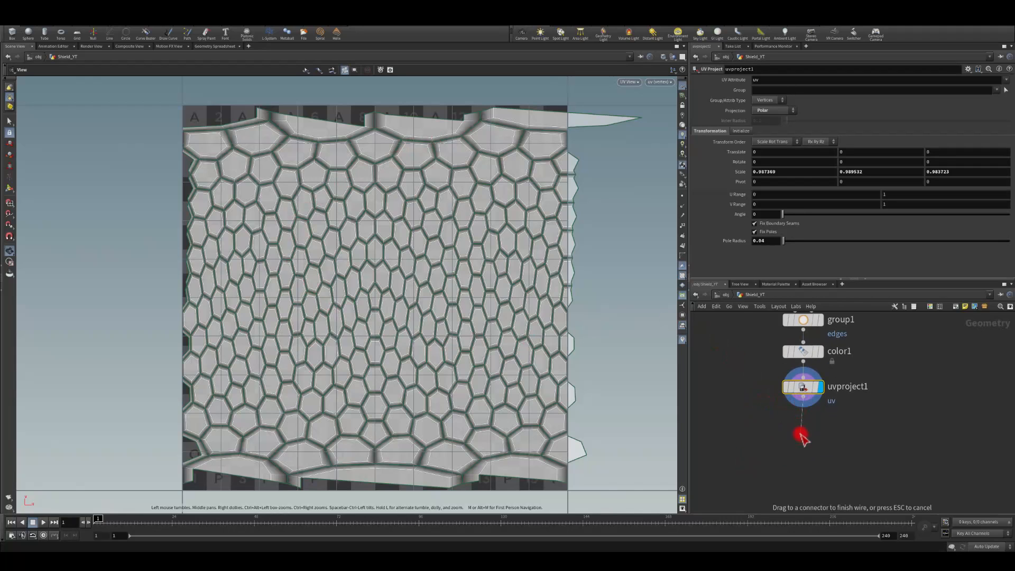
key(Tab)
text(smo)
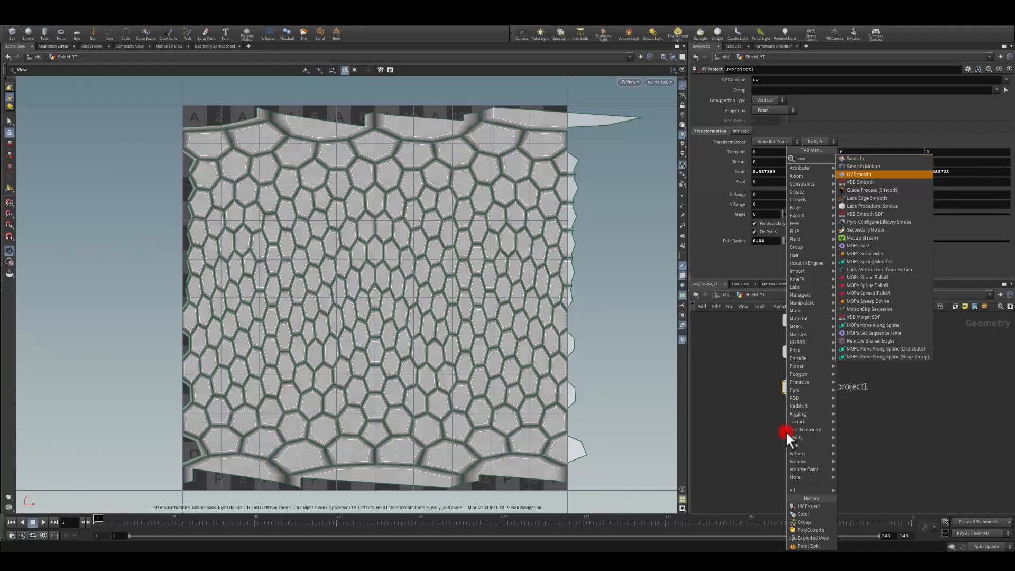
key(Return)
click(787, 433)
drag(794, 439, 808, 421)
Set the UV Smooth node's constrained boundary to None, strength to 5000 and filter quality to 1.
click(759, 91)
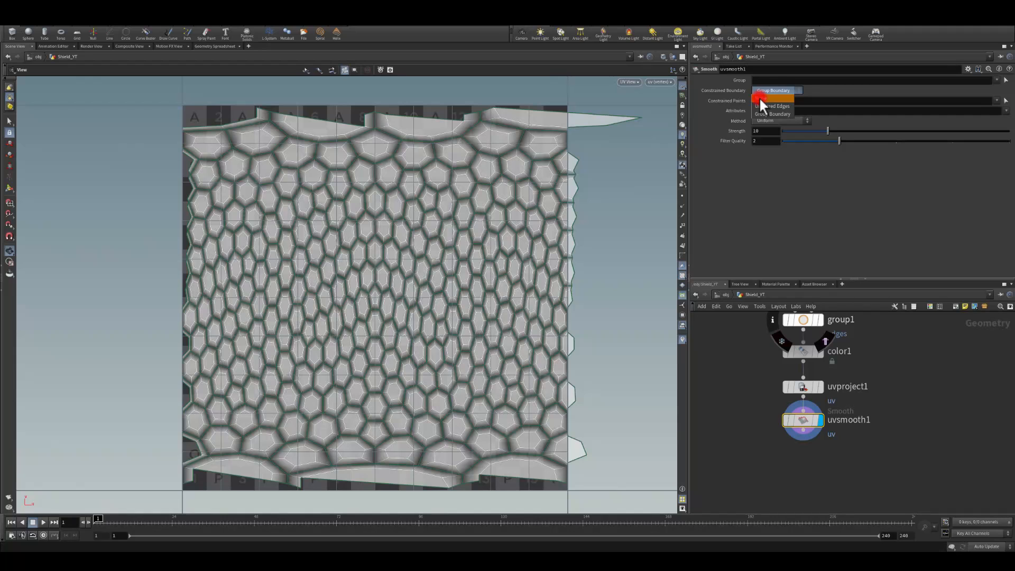
click(759, 97)
drag(839, 142, 1010, 137)
click(763, 133)
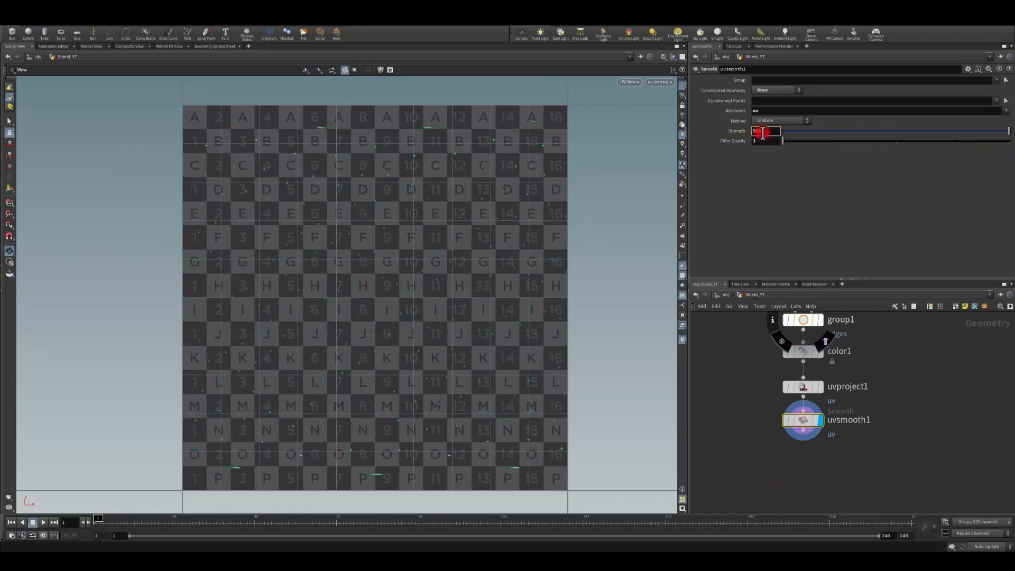
text(0)
key(Return)
key(Return)
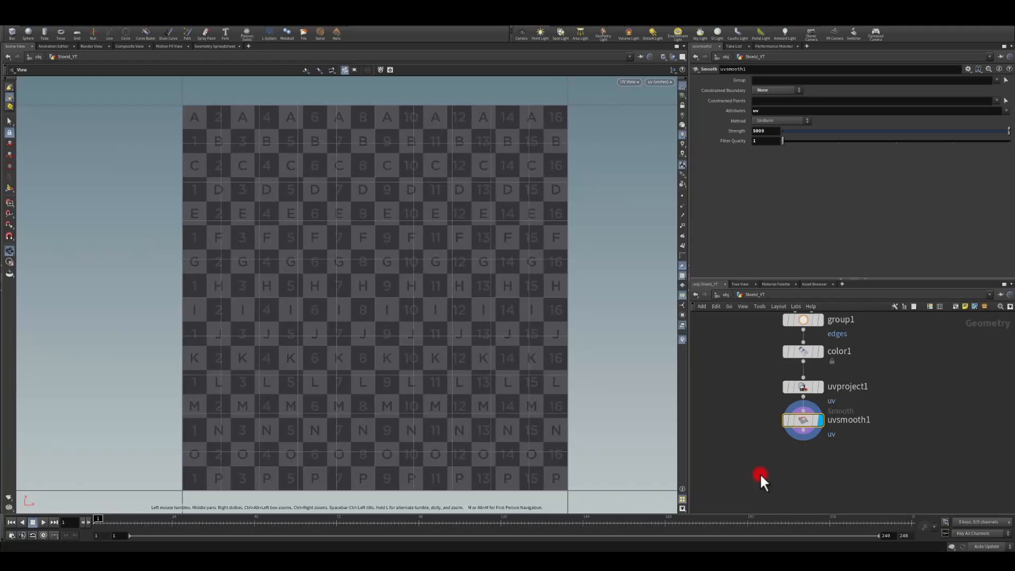
Try adding a second UV Project node, displayed and aligned, below the UV Smooth node.
middle_drag(759, 473, 765, 412)
click(809, 369)
click(796, 415)
text(uv)
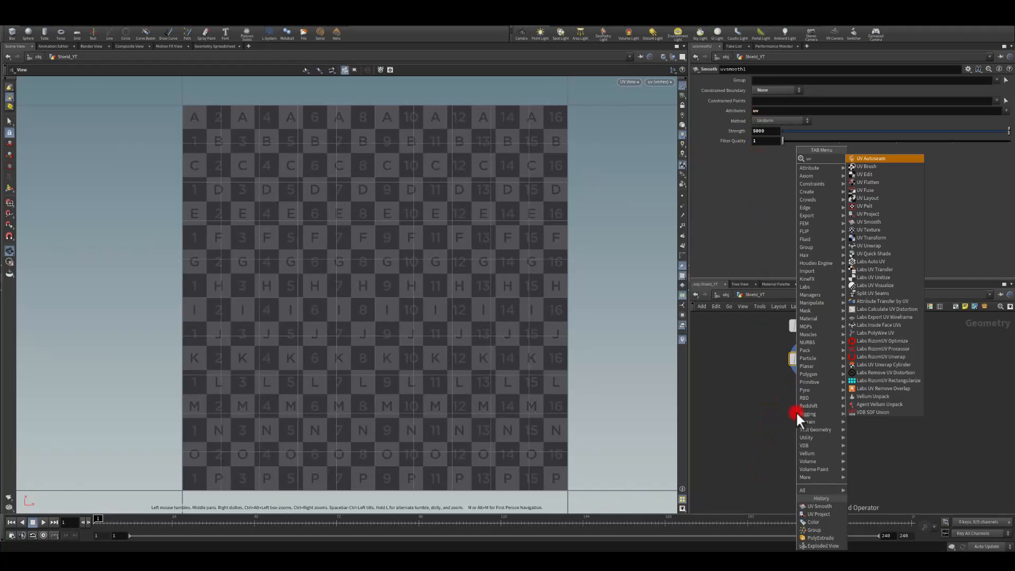
text(pr)
key(Return)
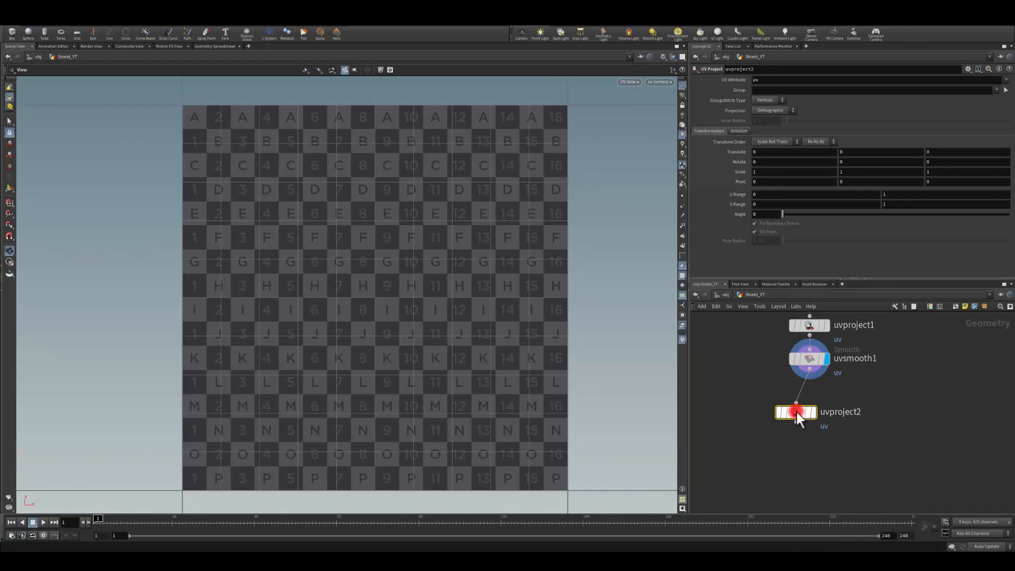
click(811, 412)
drag(810, 411, 811, 398)
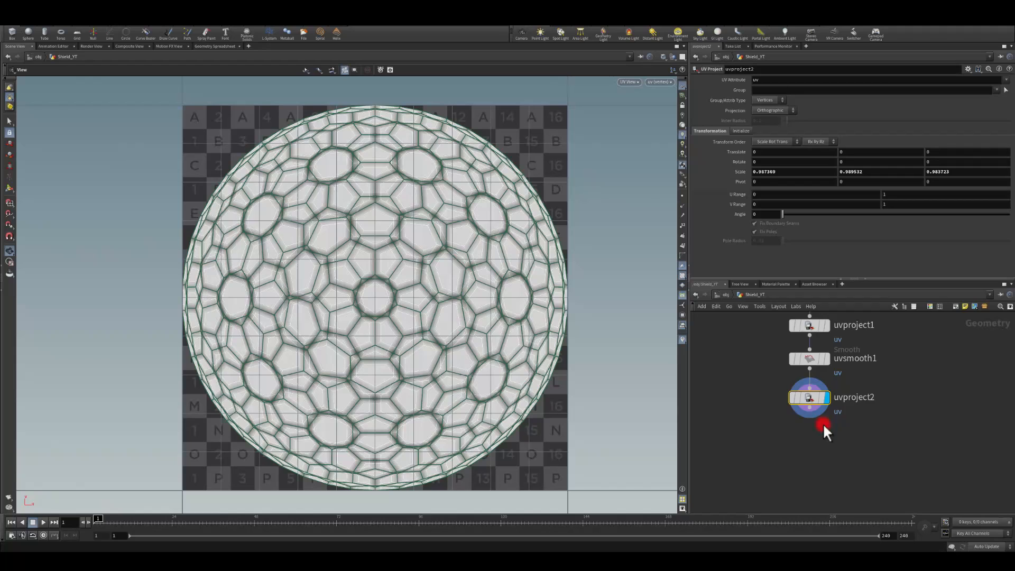
key(Delete)
Duplicate the first UV Project node and make the copy the displayed node below the UV Smooth node.
click(807, 325)
key(ctrl+c)
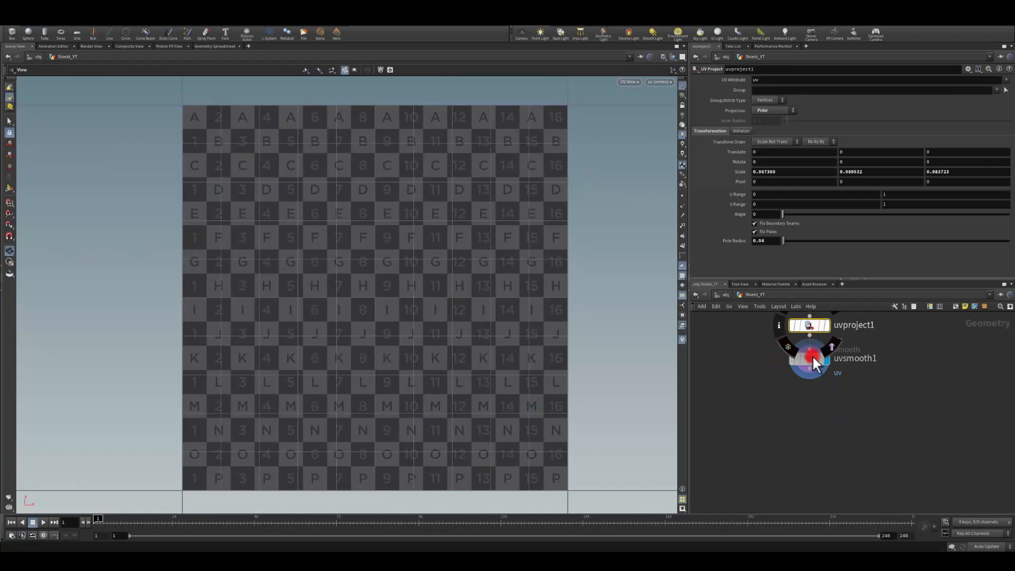
key(ctrl+v)
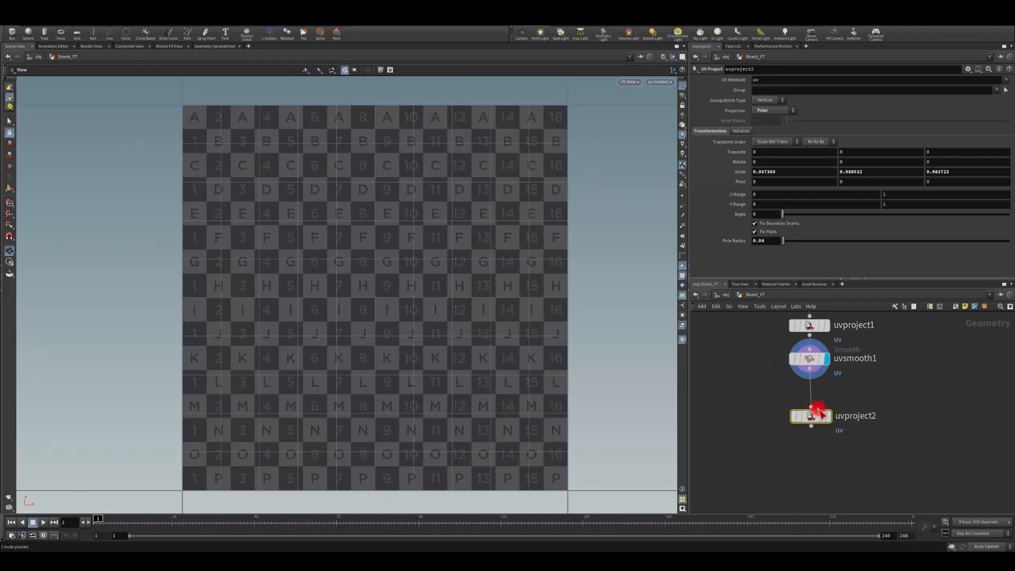
click(823, 416)
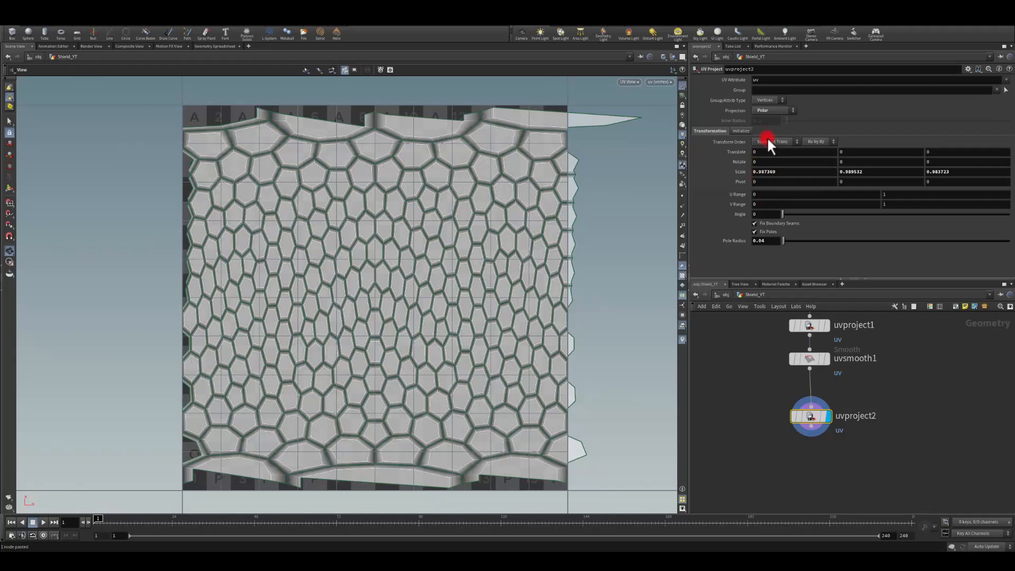
Set the copied UV Project node's UV attribute to uv1.
click(775, 79)
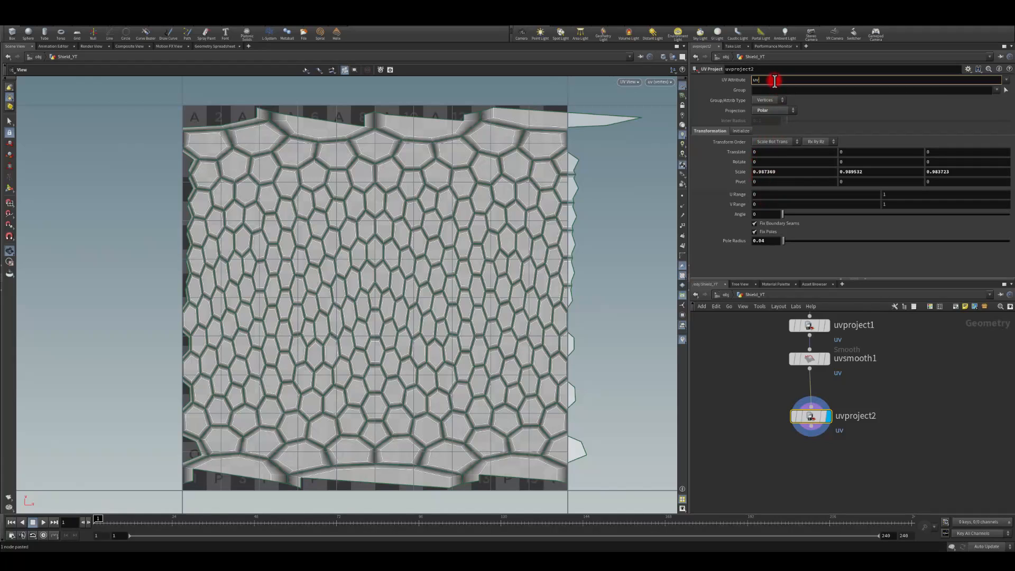
text(1)
key(Return)
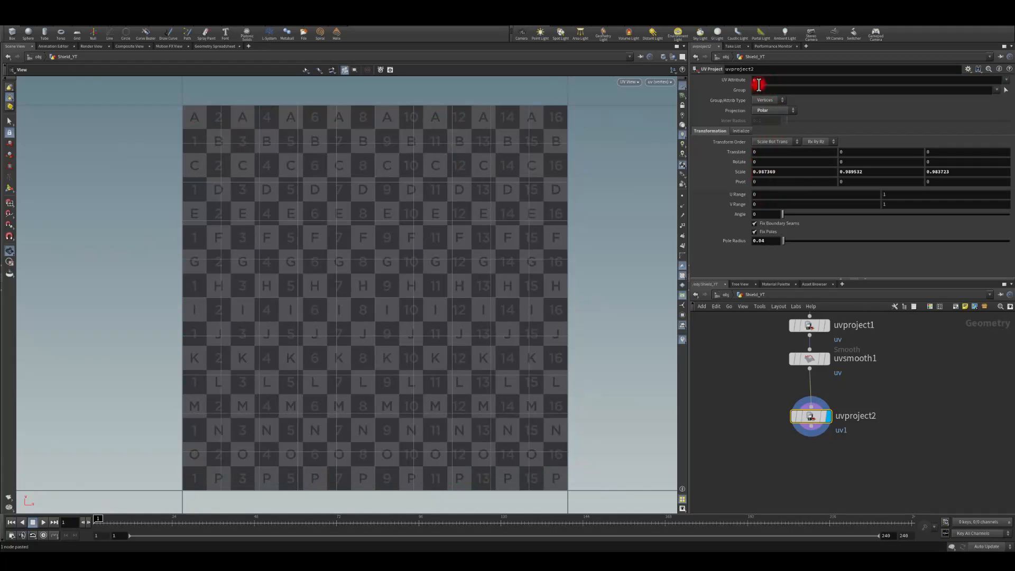
Compare the uv and uv1 attribute layouts in the UV view and switch the viewport back to perspective.
click(659, 83)
click(659, 115)
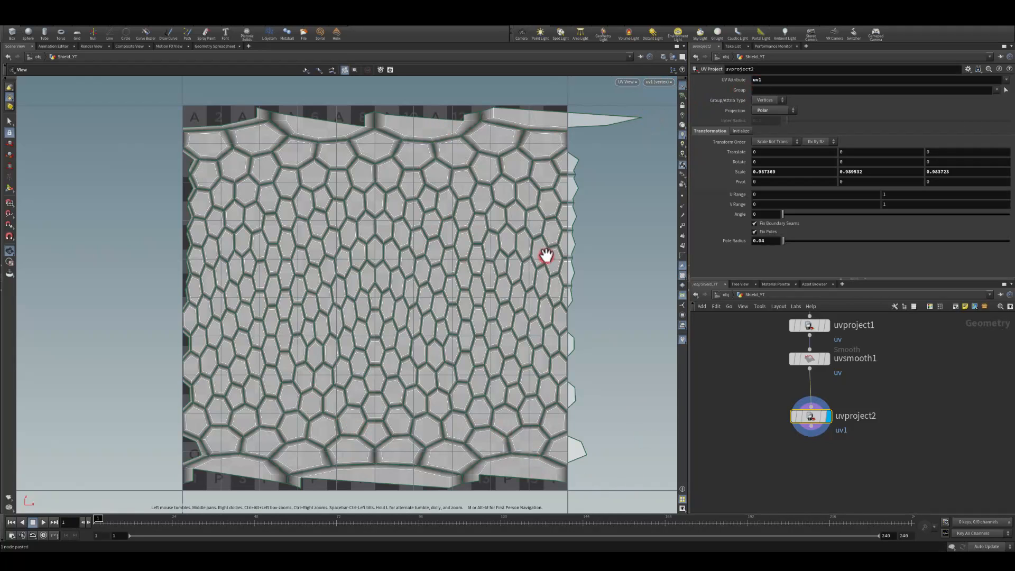
click(659, 83)
click(654, 105)
click(658, 83)
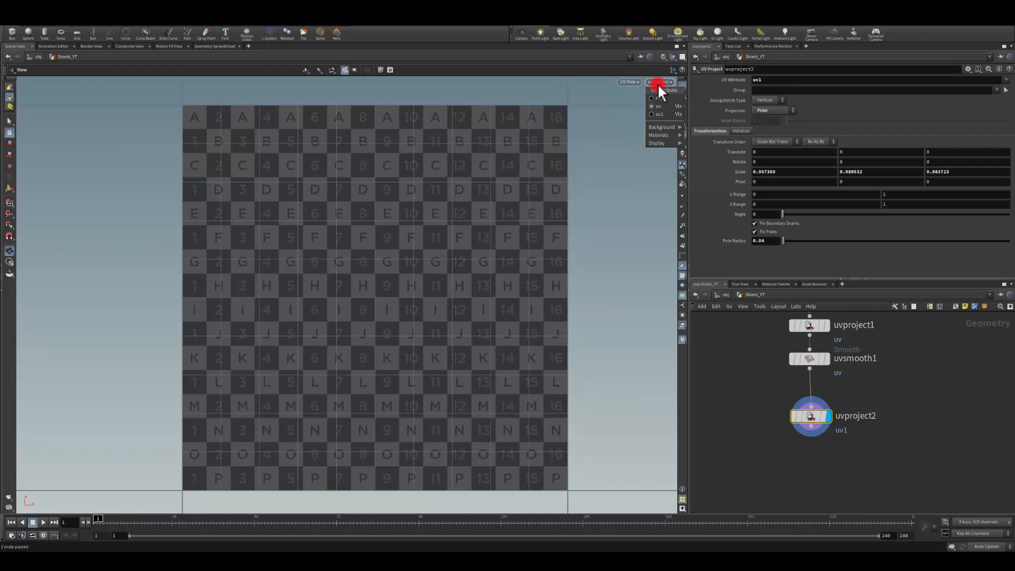
click(655, 113)
click(654, 81)
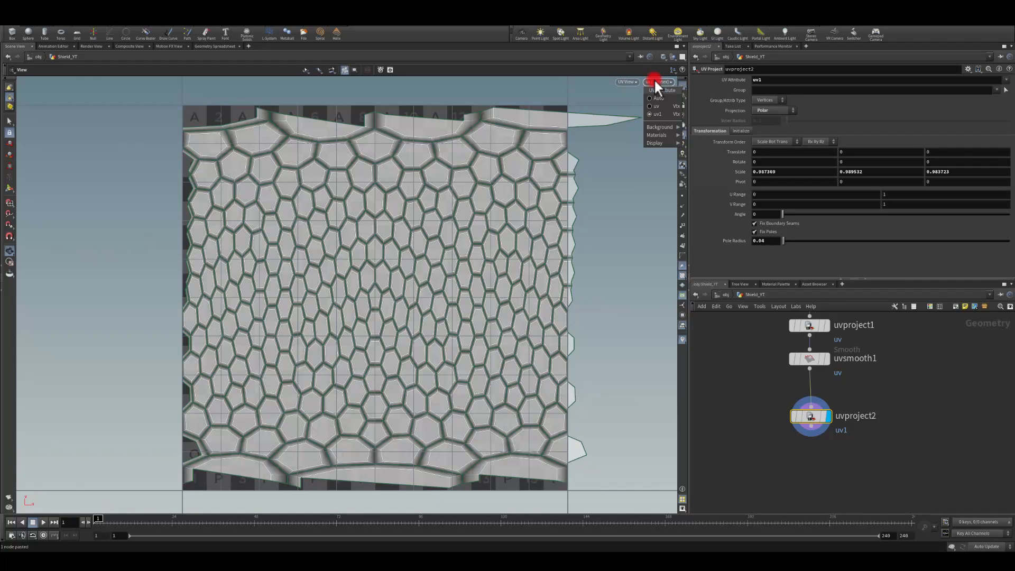
click(654, 81)
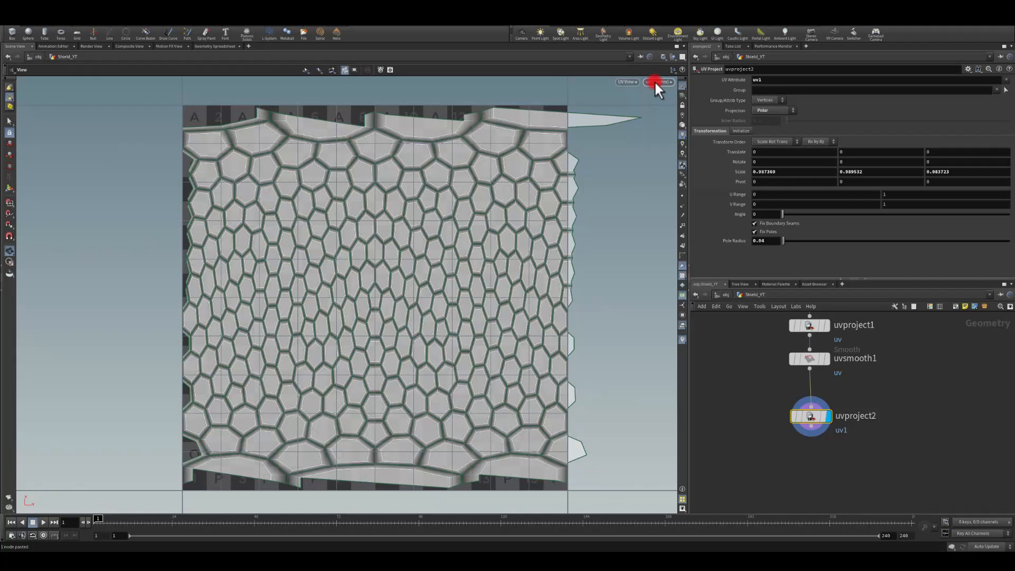
click(626, 82)
mouse_move(625, 95)
click(676, 100)
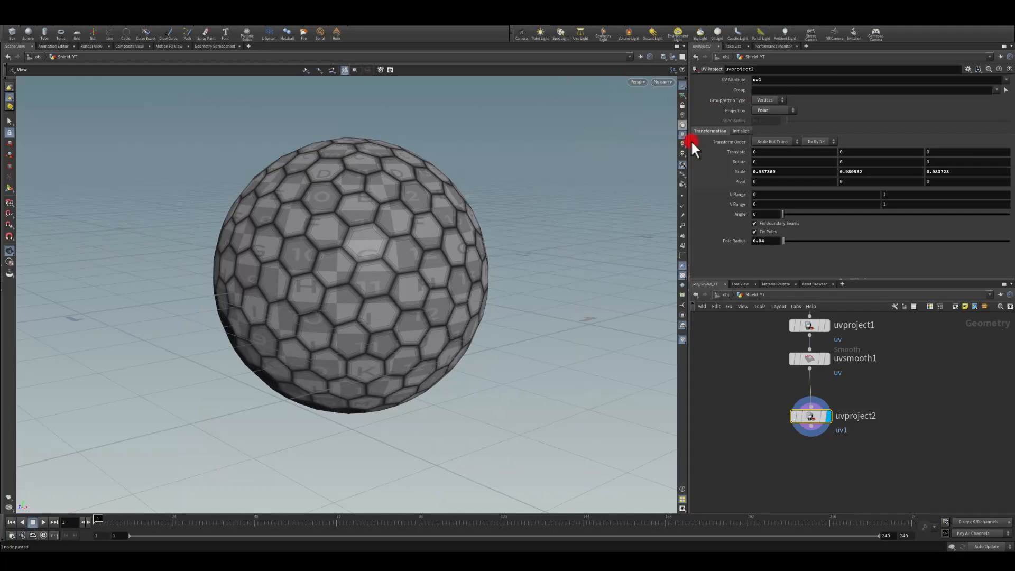
Append a Transform node below the second UV Project node.
middle_drag(791, 450, 805, 402)
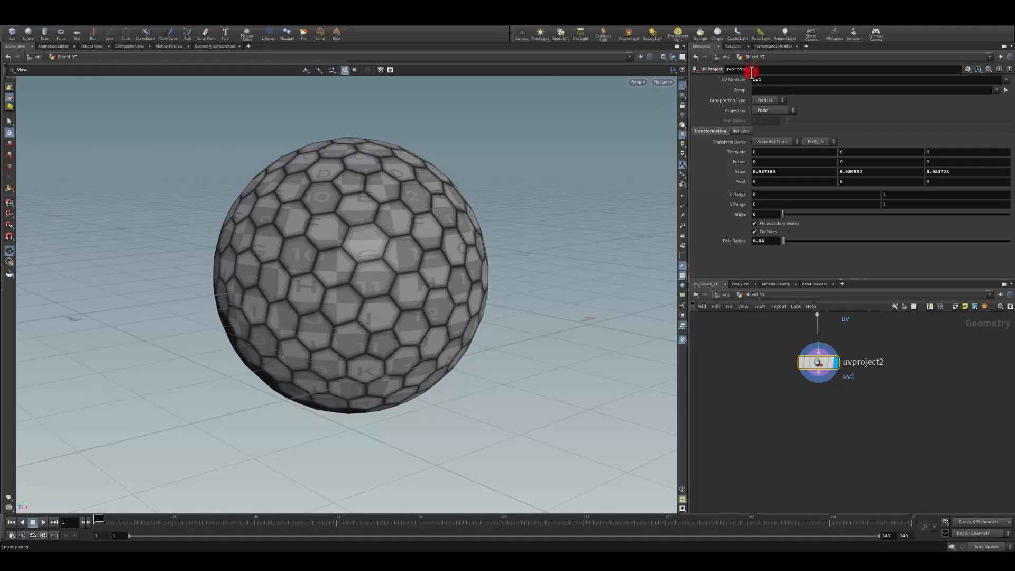
click(823, 379)
key(Tab)
text(tras)
key(BackSpace)
key(BackSpace)
key(BackSpace)
key(BackSpace)
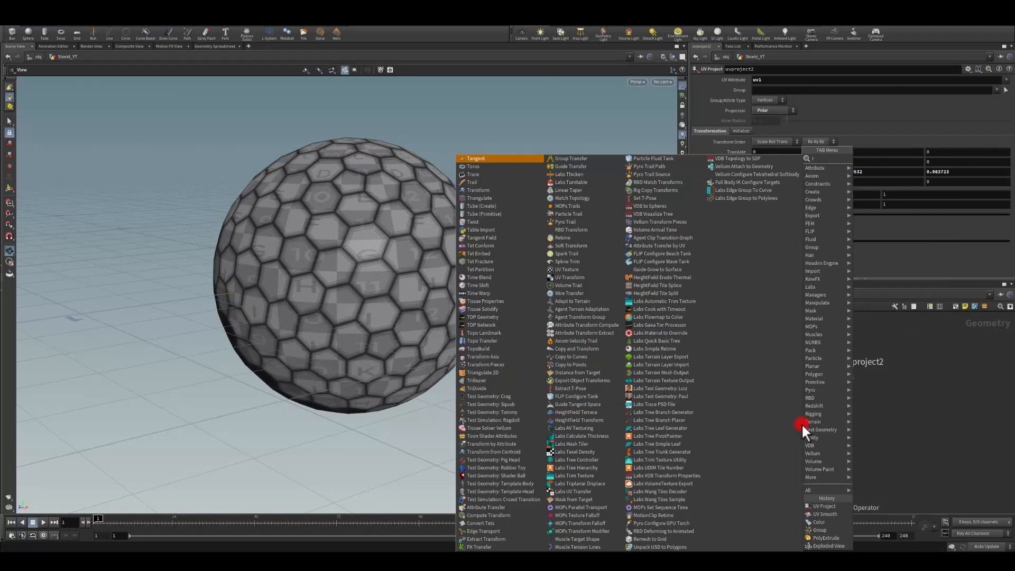
text(tr)
key(Return)
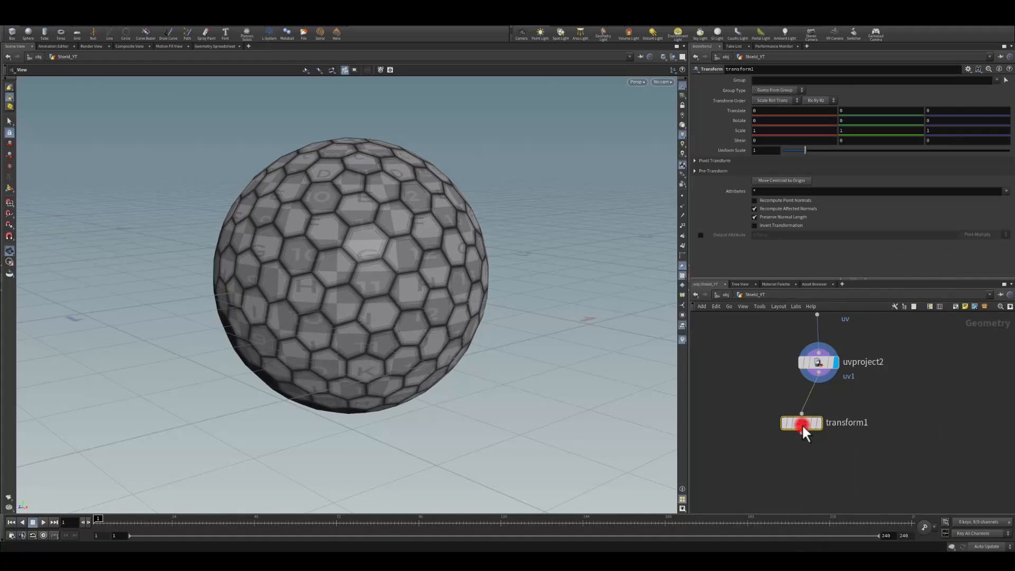
Set the displayed Transform node's uniform scale to 1*50, frame the sphere and align the node in the chain.
click(764, 151)
text(*50)
key(Return)
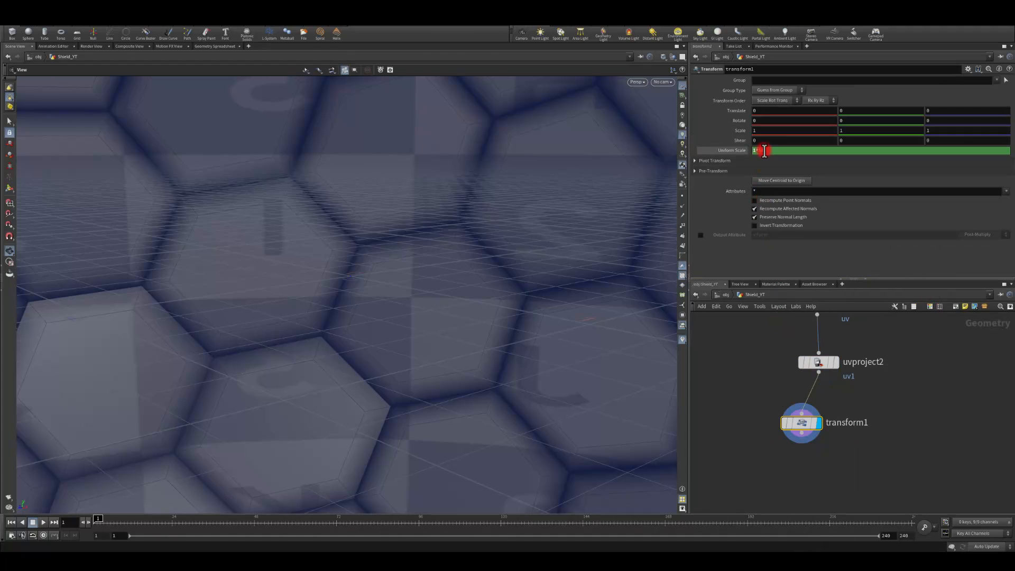
key(space+f)
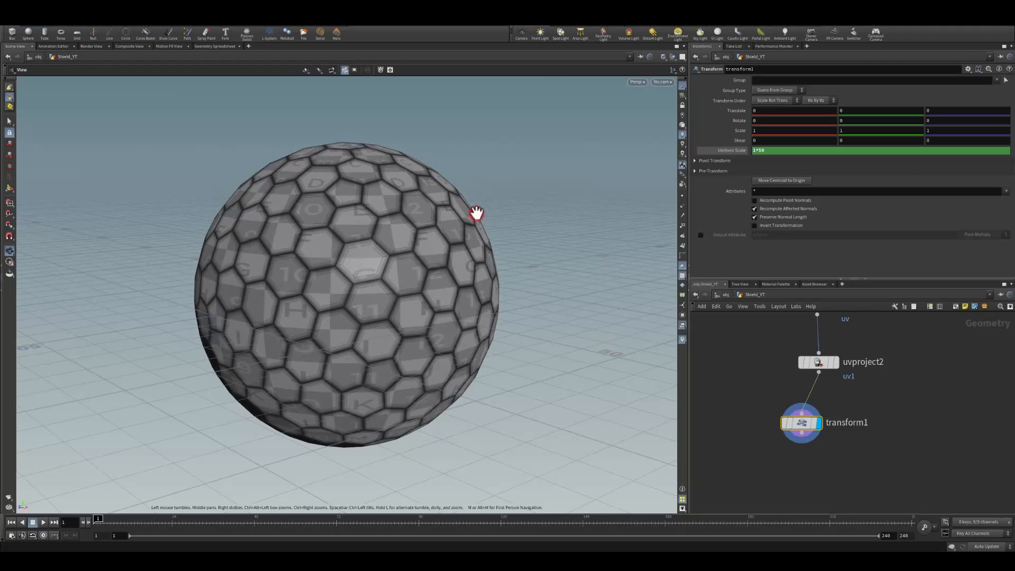
mouse_move(822, 424)
drag(801, 424, 819, 401)
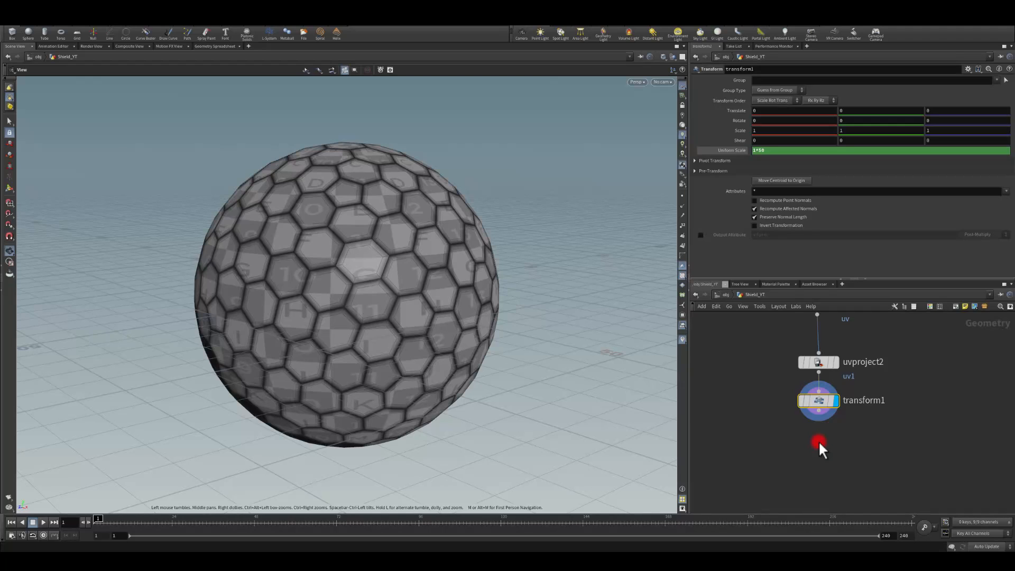
Append a displayed Normal node below the Transform node and set its cusp angle to 180.
drag(818, 411, 814, 437)
key(Tab)
text(norm)
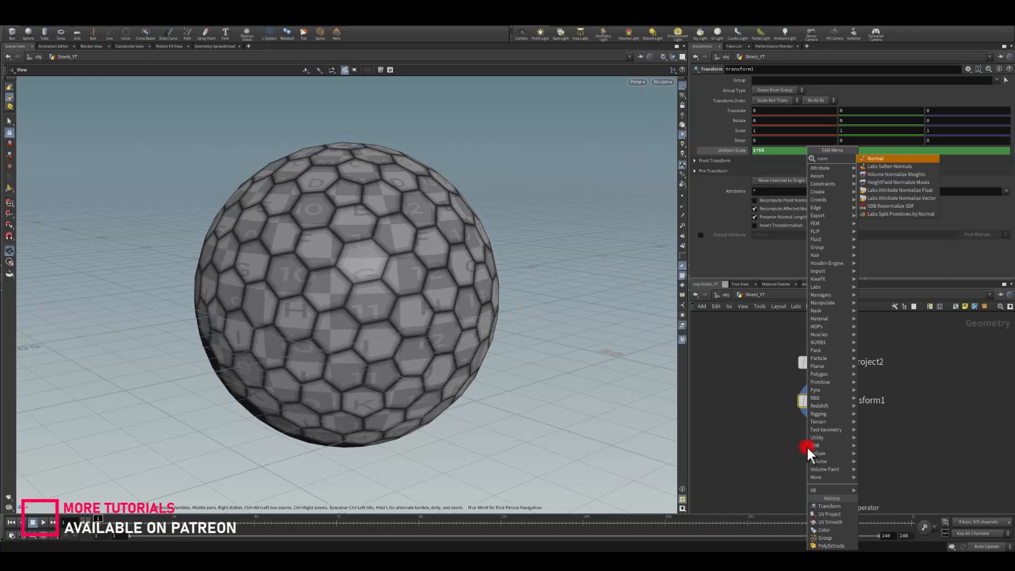
key(Return)
click(807, 447)
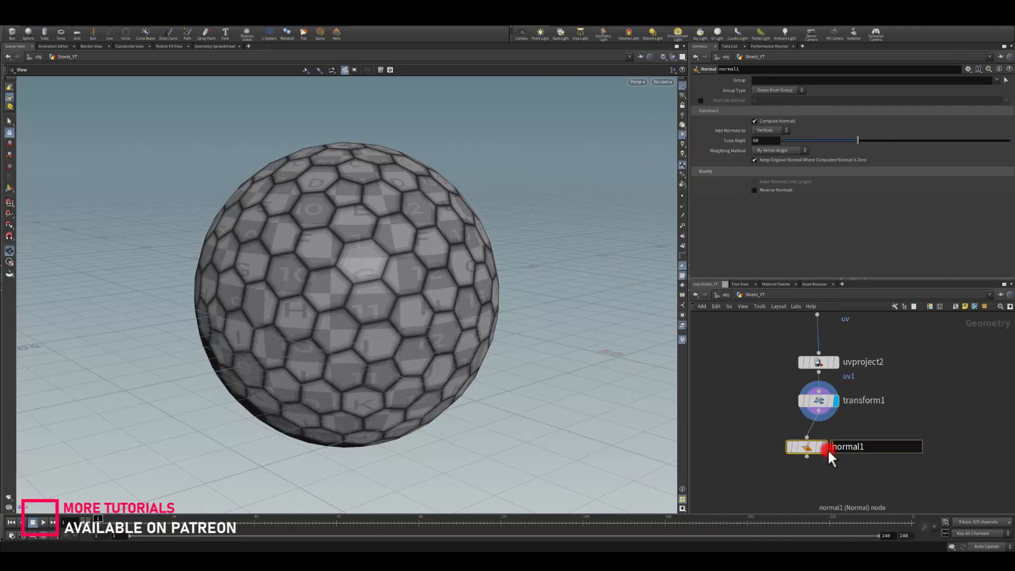
drag(806, 448, 817, 440)
drag(857, 140, 1010, 141)
Append a displayed Labs Soften Normals node below the Normal node and align it in the chain.
middle_drag(784, 467, 783, 385)
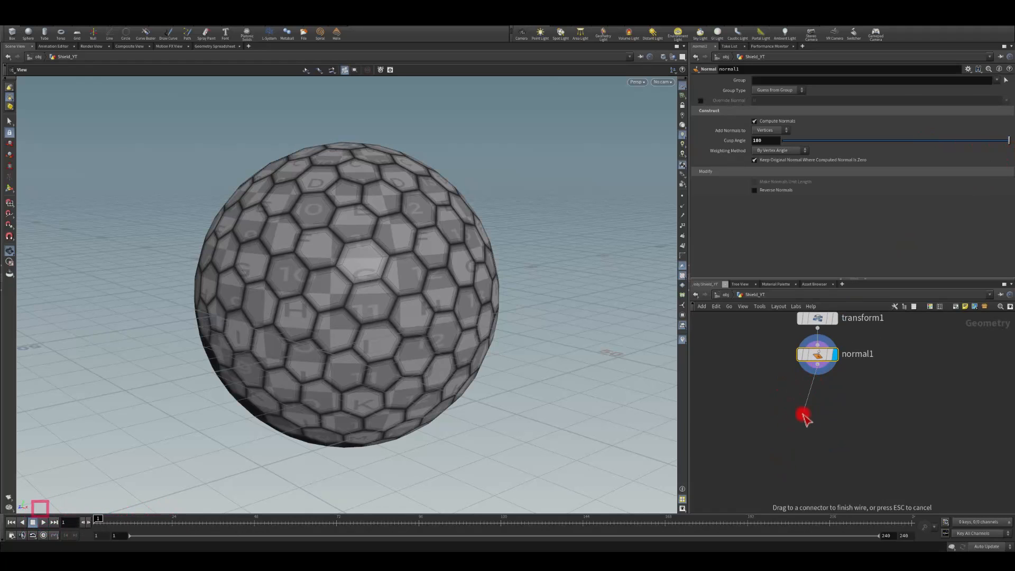
key(Tab)
text(soft)
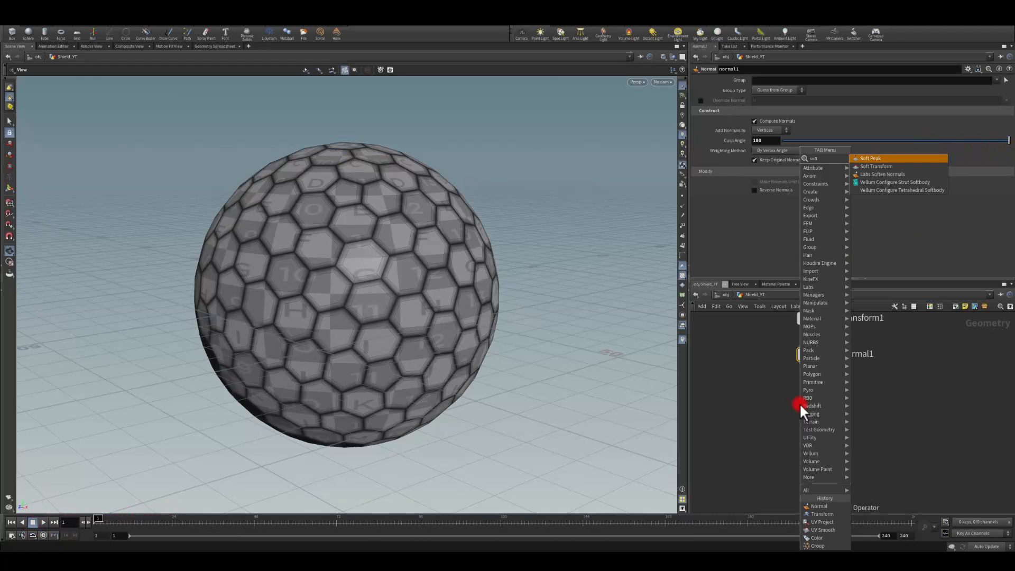
key(Down)
key(Down)
key(Return)
click(799, 401)
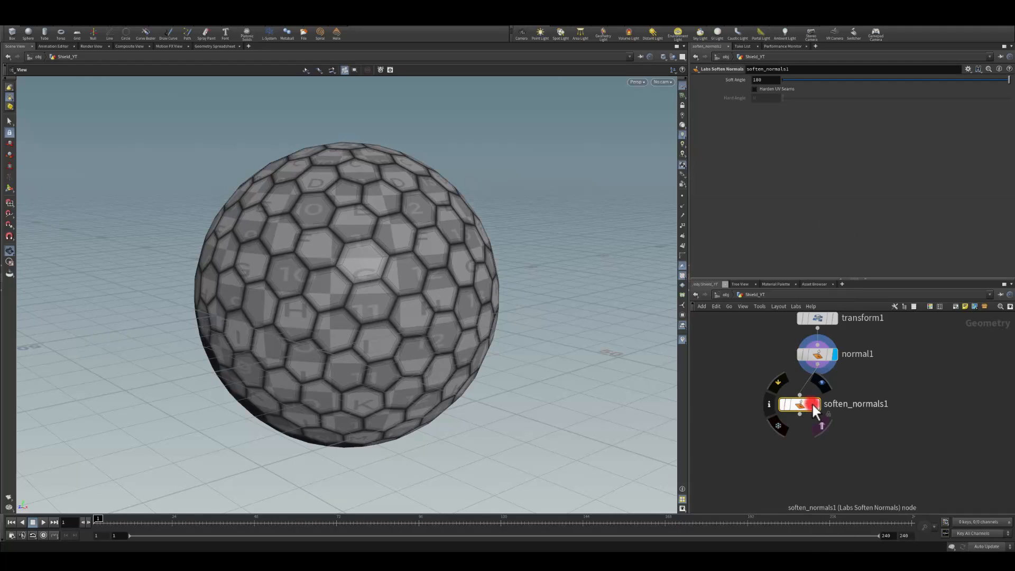
click(816, 405)
drag(796, 407, 813, 390)
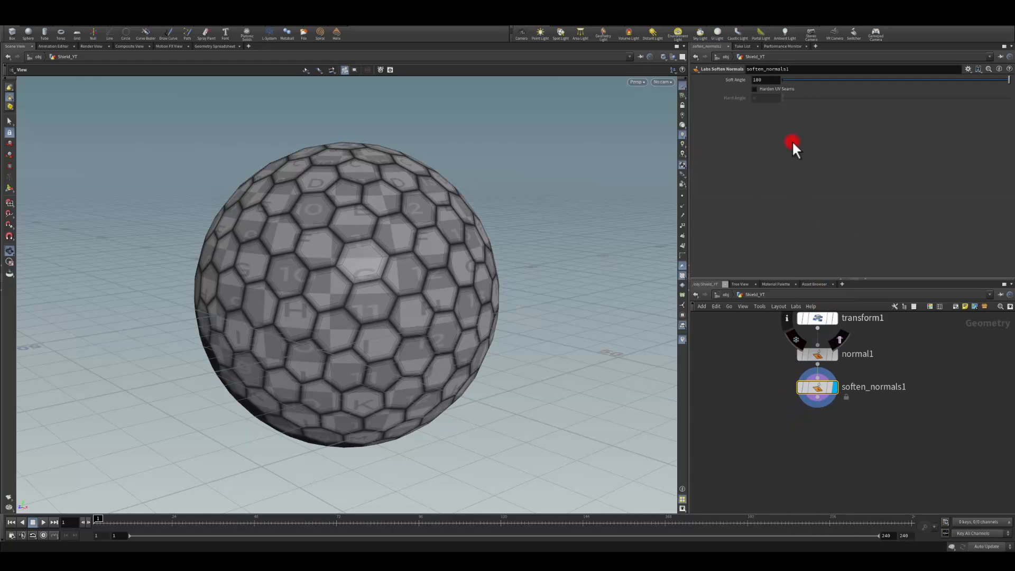
drag(817, 400, 798, 436)
key(Tab)
text(out)
key(Return)
click(797, 436)
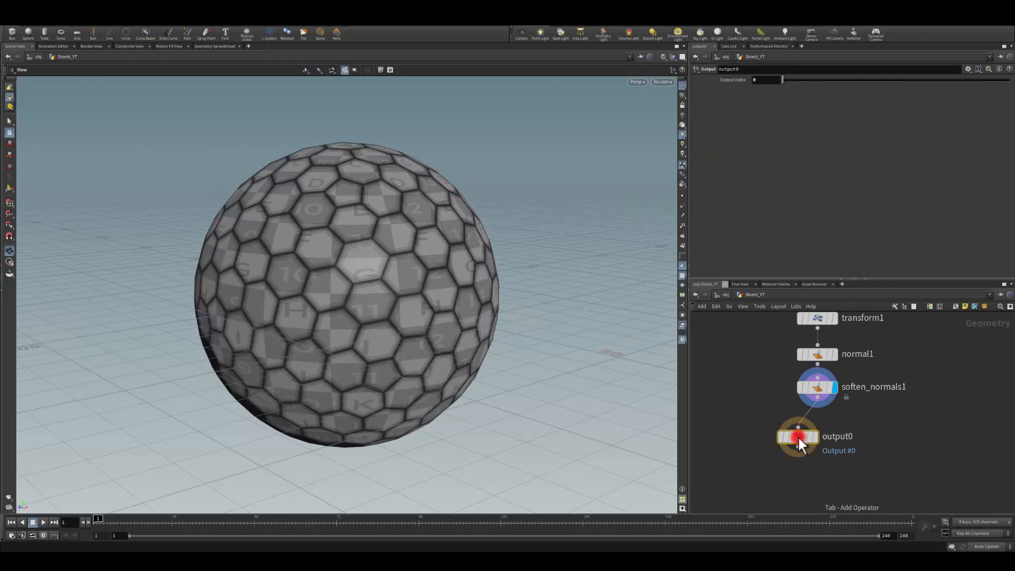
key(Delete)
Append a Null node named EXPORT below the Labs Soften Normals node, displayed and aligned with the chain.
drag(817, 397, 811, 443)
key(Tab)
text(null)
key(Return)
key(Return)
click(844, 442)
drag(849, 443, 780, 439)
text(EXPORT)
key(Return)
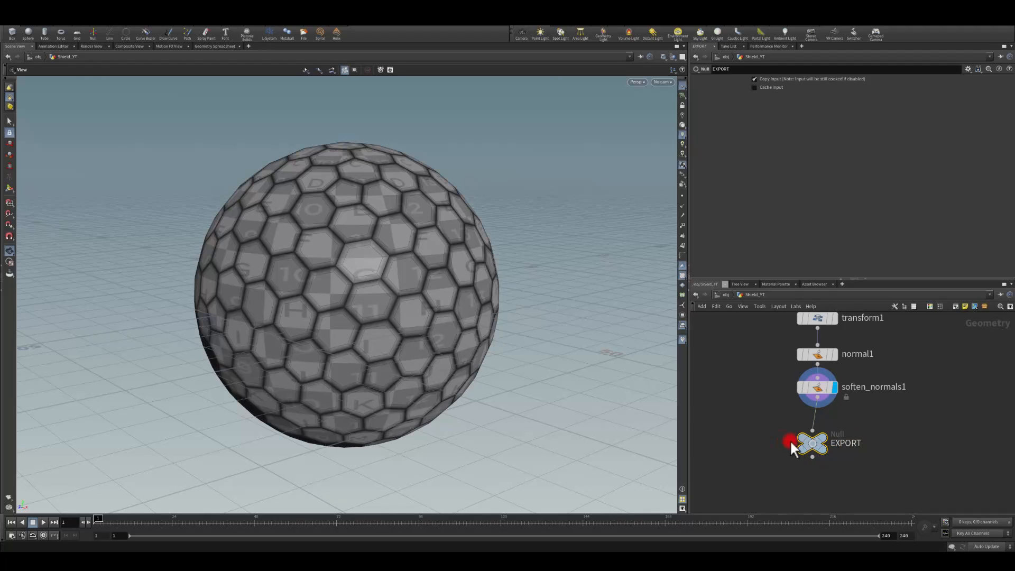
drag(819, 440, 826, 436)
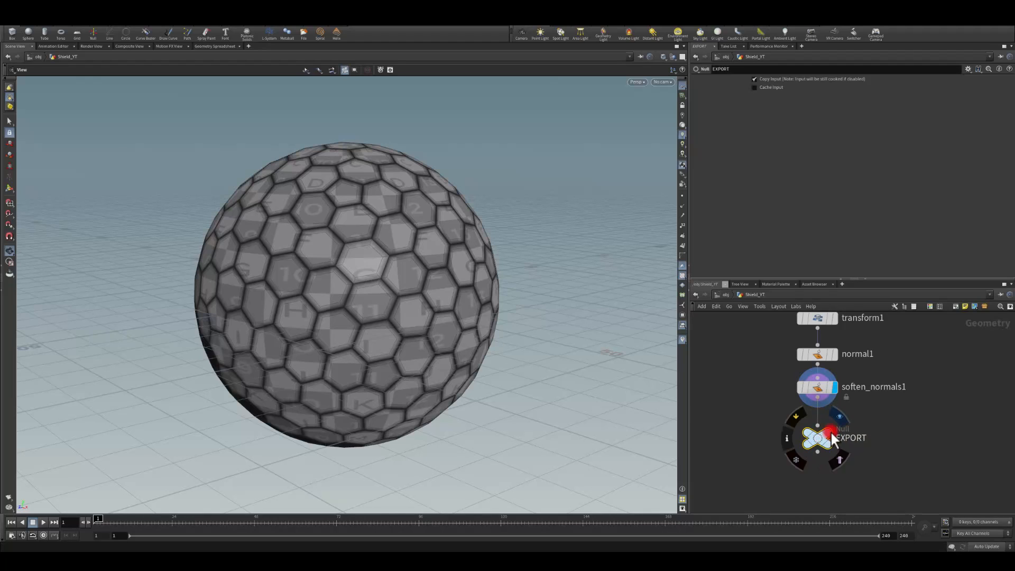
Examine the scene's available file export formats.
click(9, 16)
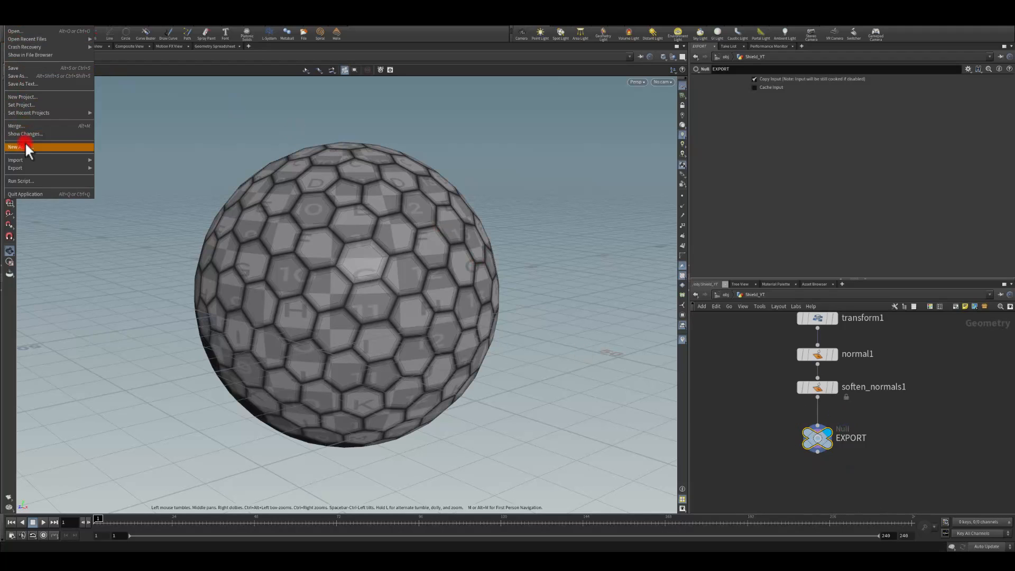
mouse_move(58, 160)
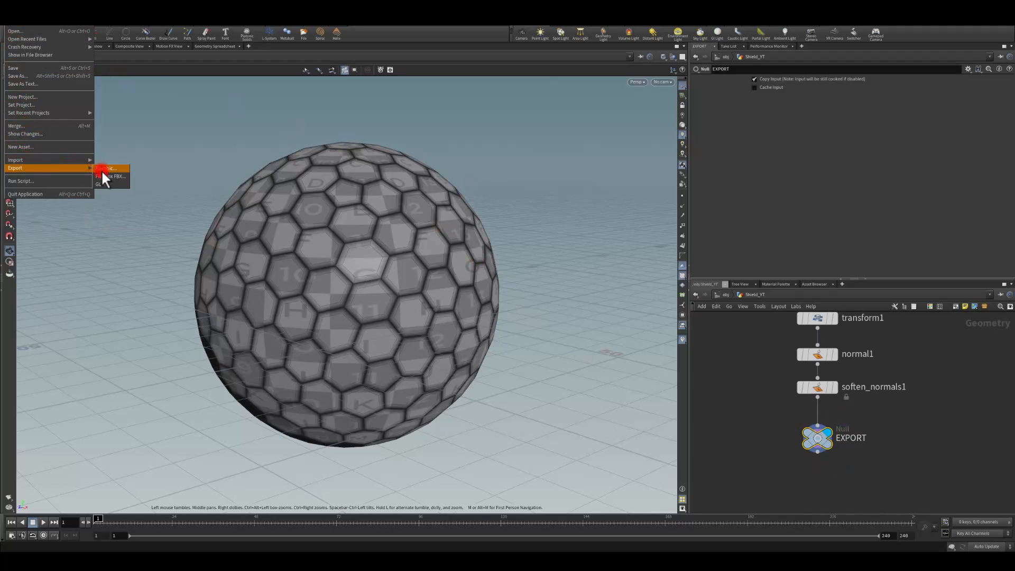
click(423, 40)
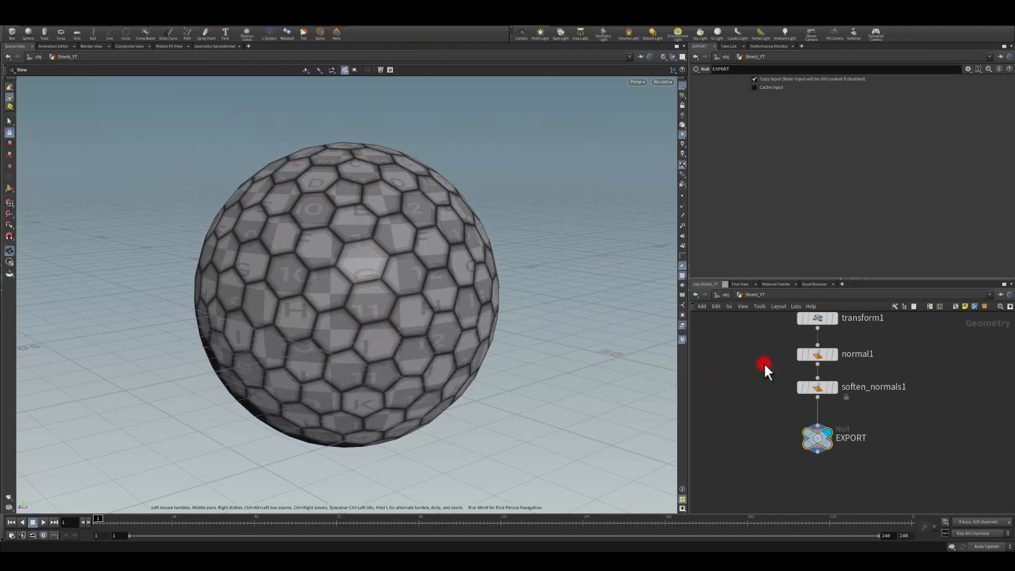
Examine the frequency setting of the Sphere node at the start of the network.
scroll(763, 362, up, 10)
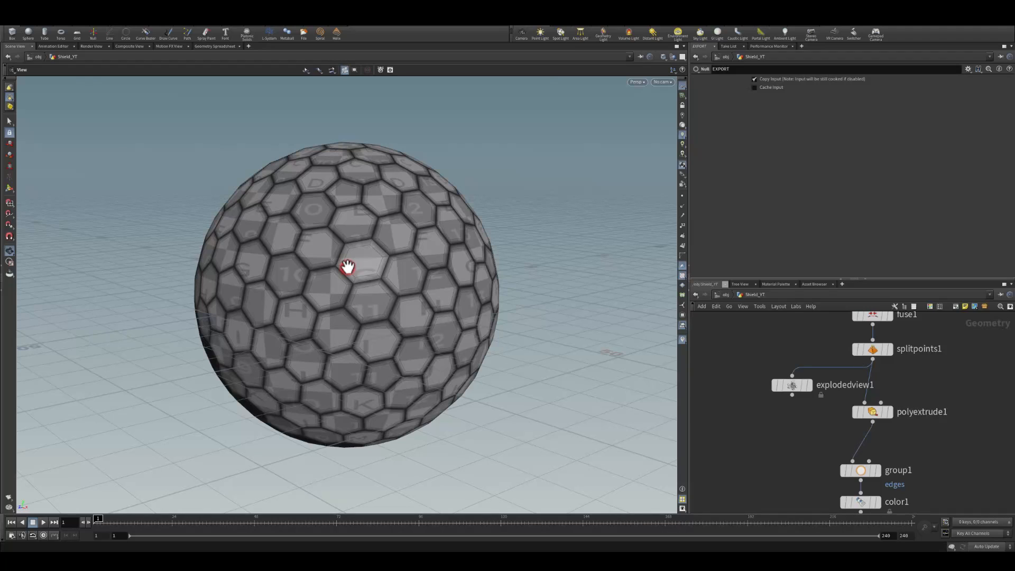
middle_drag(817, 350, 796, 480)
middle_drag(781, 363, 761, 373)
click(829, 356)
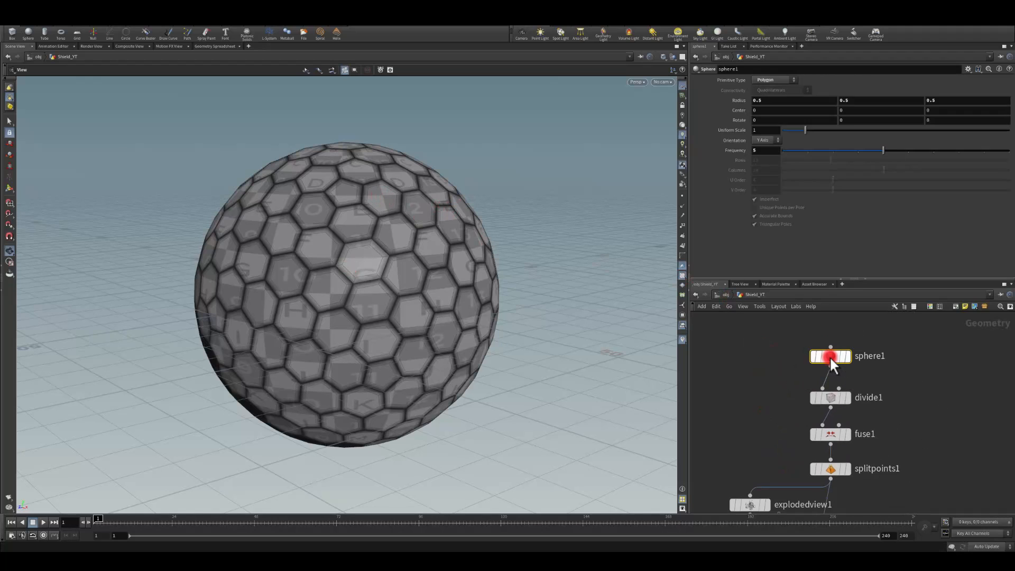
click(883, 151)
mouse_move(883, 150)
mouse_down()
mouse_move(799, 151)
mouse_move(1010, 151)
mouse_move(870, 148)
mouse_move(882, 150)
mouse_up()
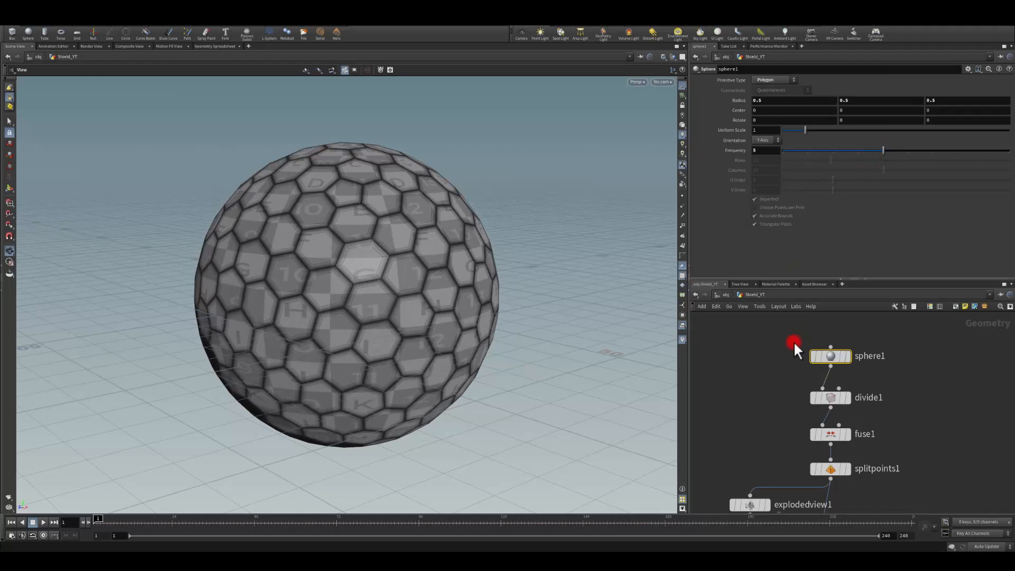
Set the Sphere node's frequency to 4 while the Divide node is temporarily bypassed.
click(813, 397)
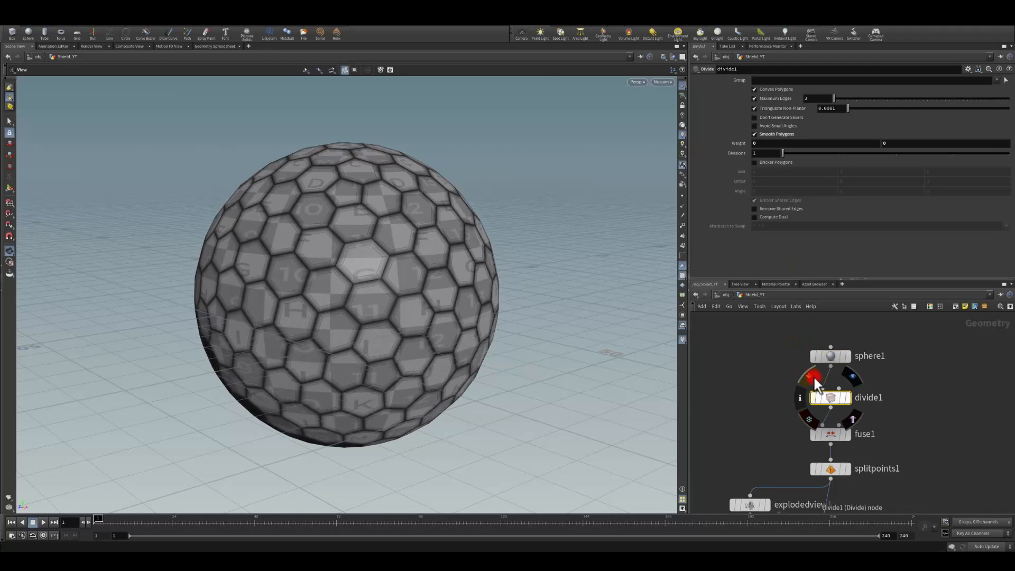
click(812, 376)
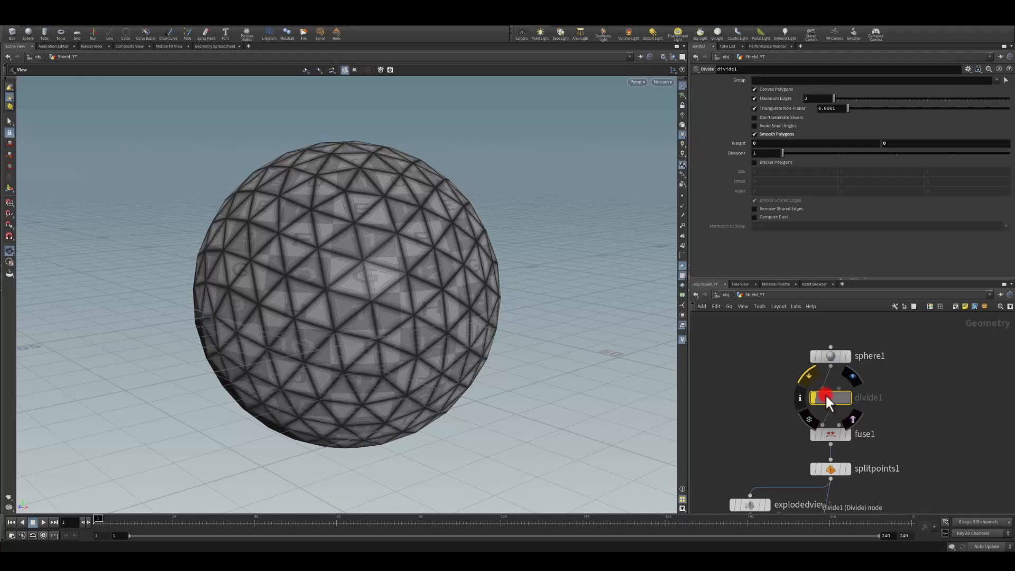
click(831, 356)
mouse_move(866, 152)
mouse_down()
mouse_move(807, 150)
mouse_move(859, 149)
mouse_up()
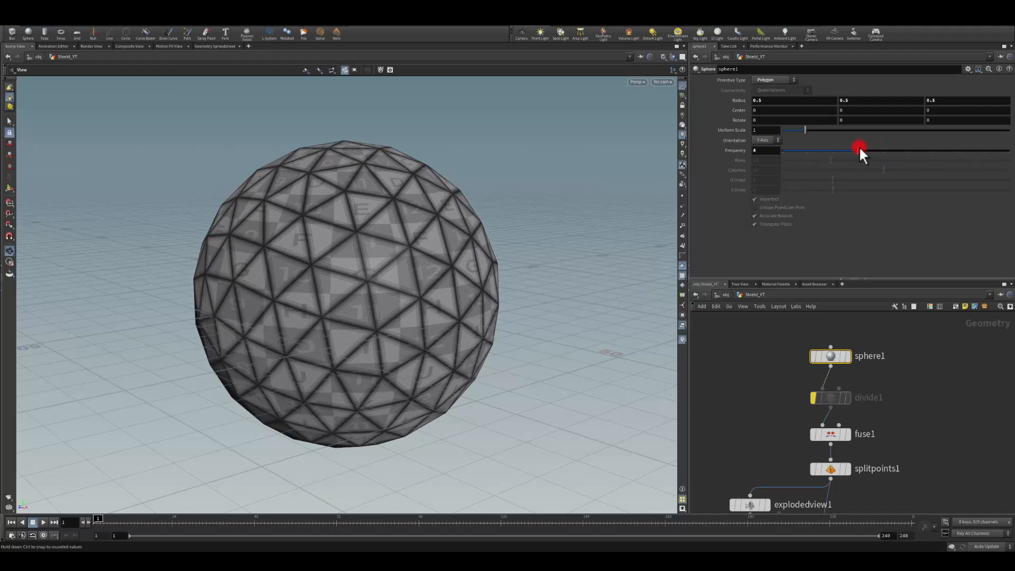
click(814, 399)
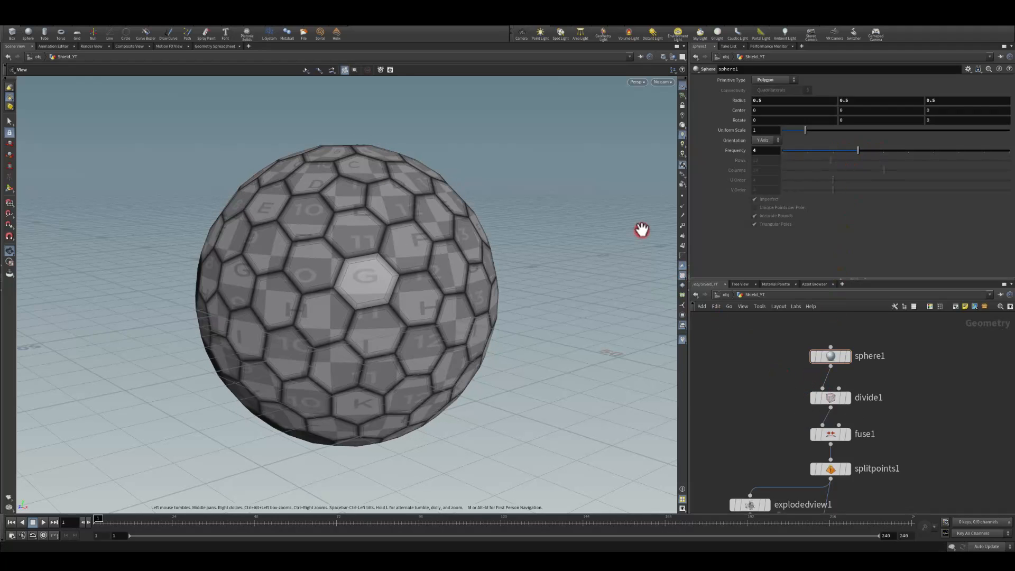